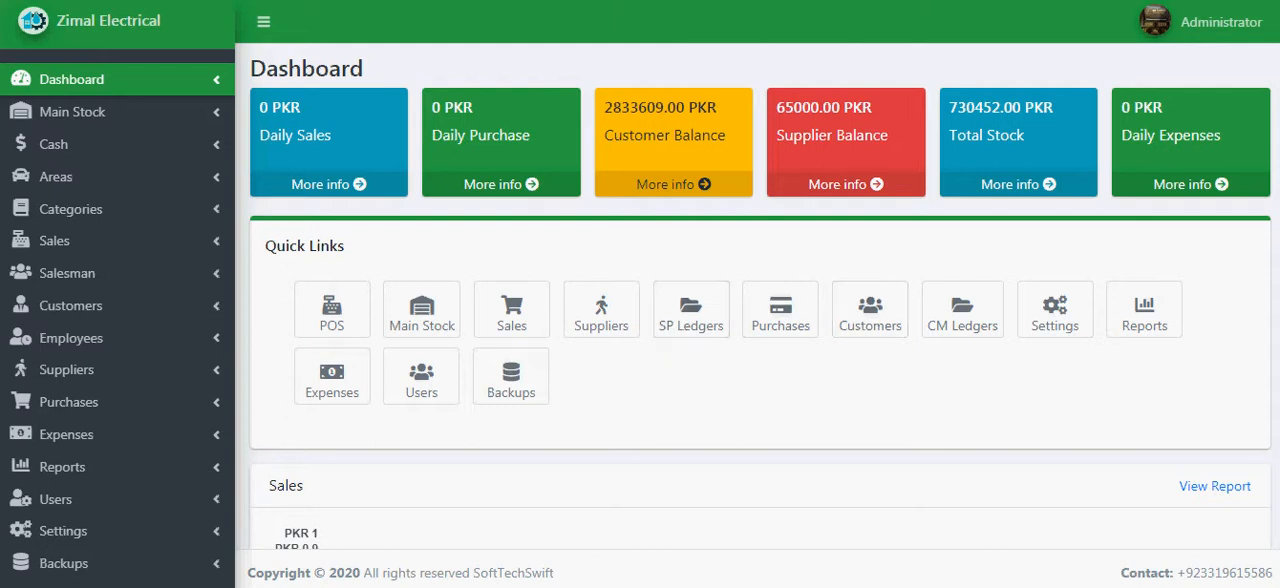
- View the suppliers list, then open the form for adding a new purchase
click(66, 370)
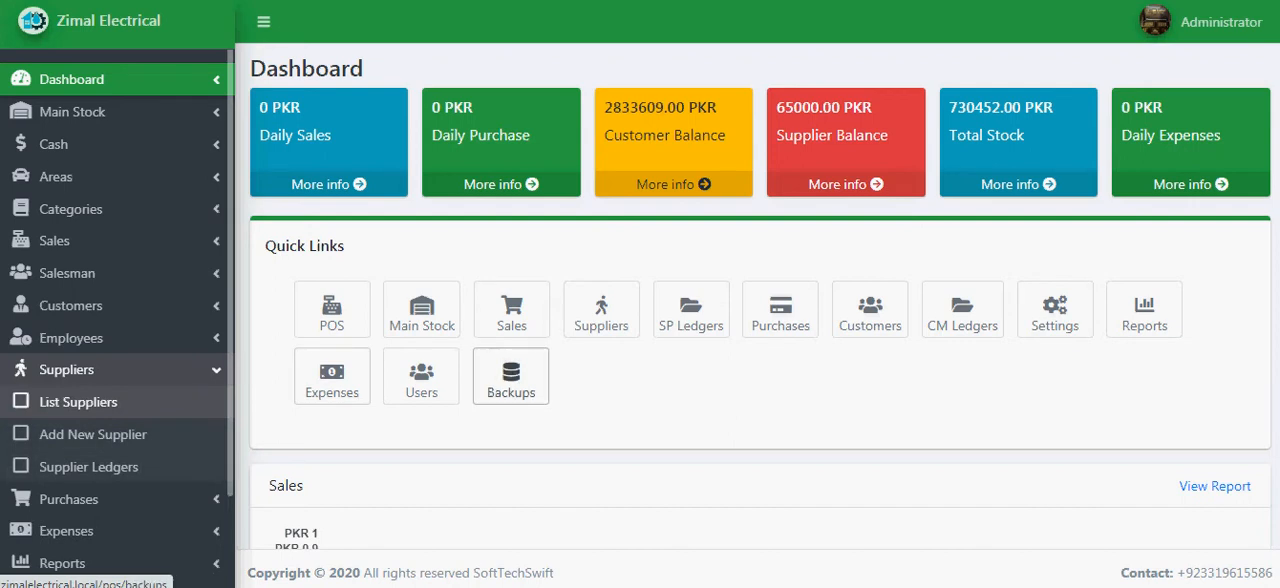
click(78, 402)
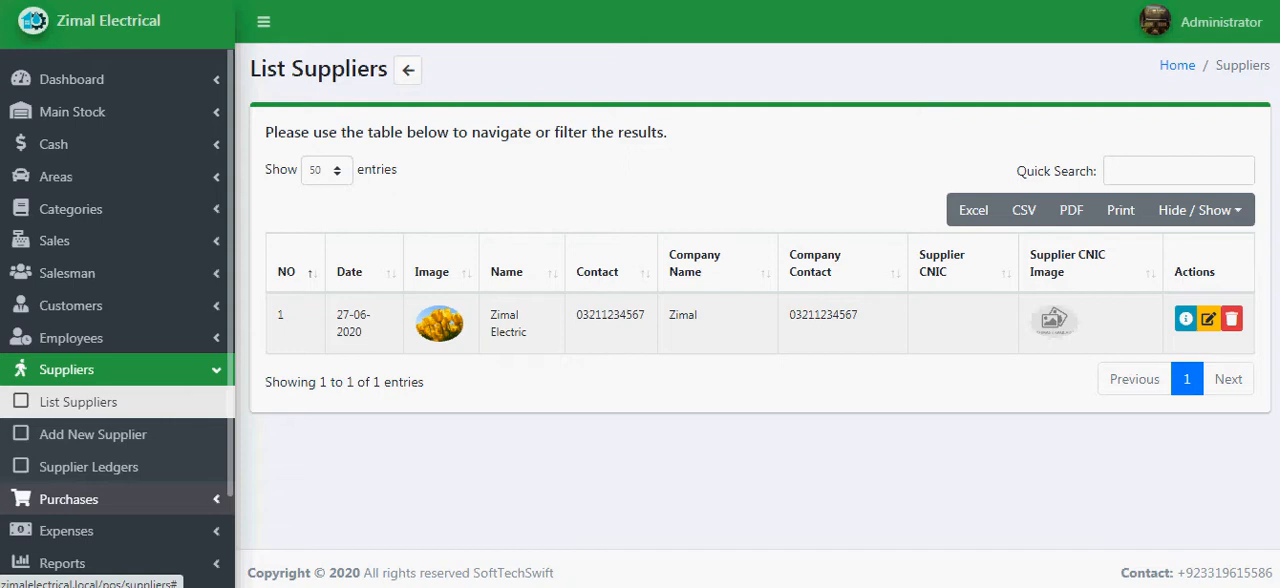
click(68, 499)
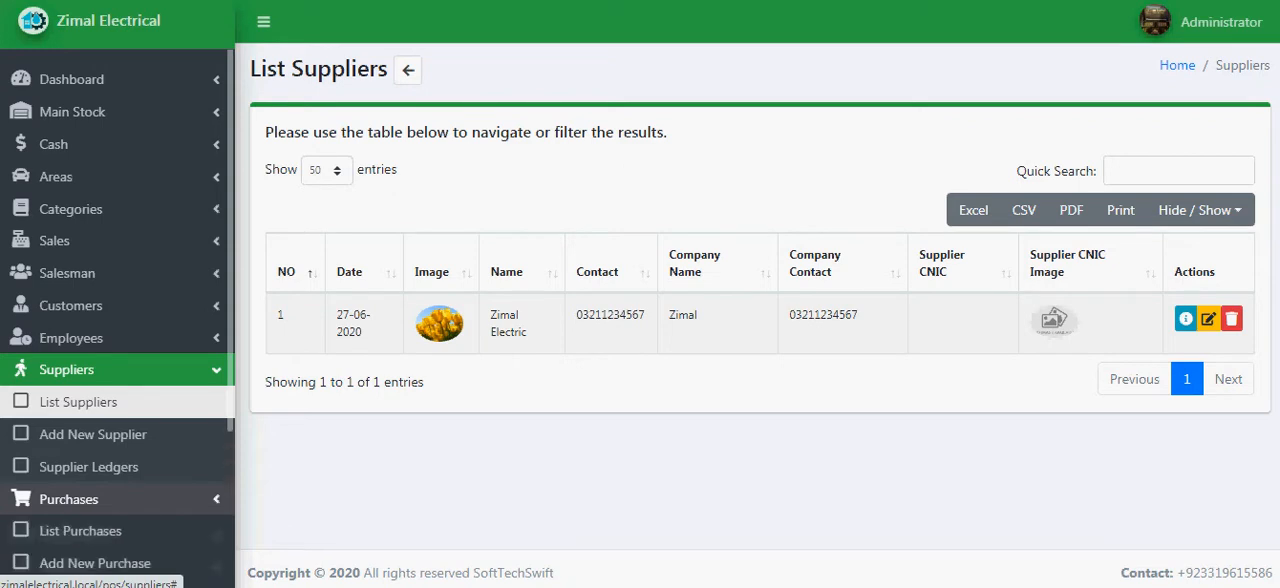
scroll(100, 480, down, 2)
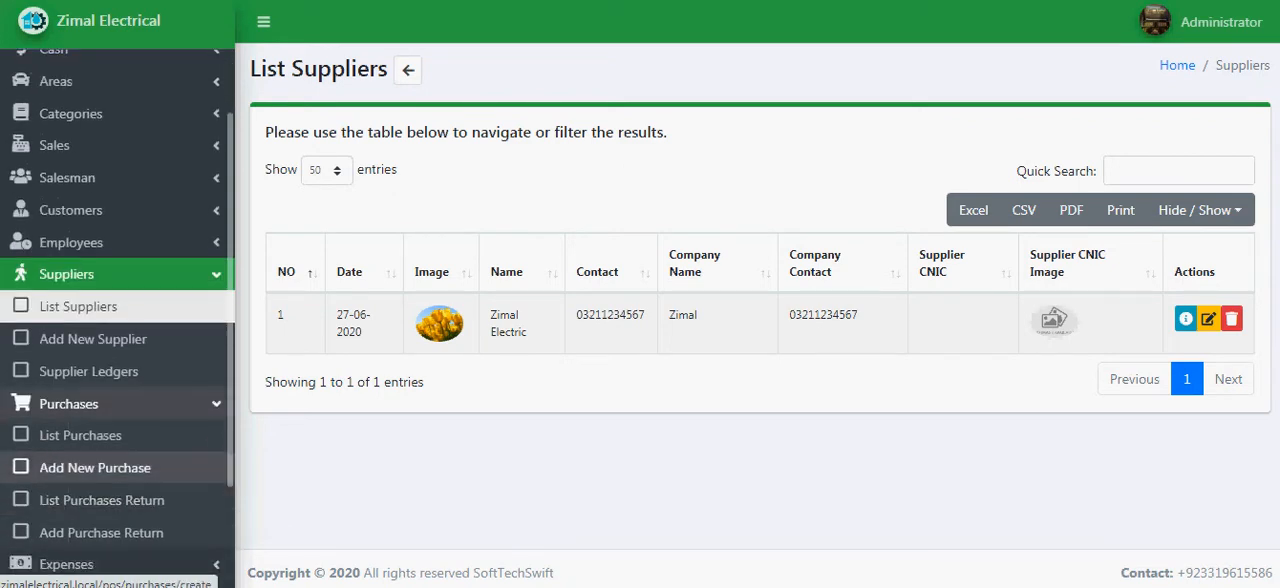
click(95, 467)
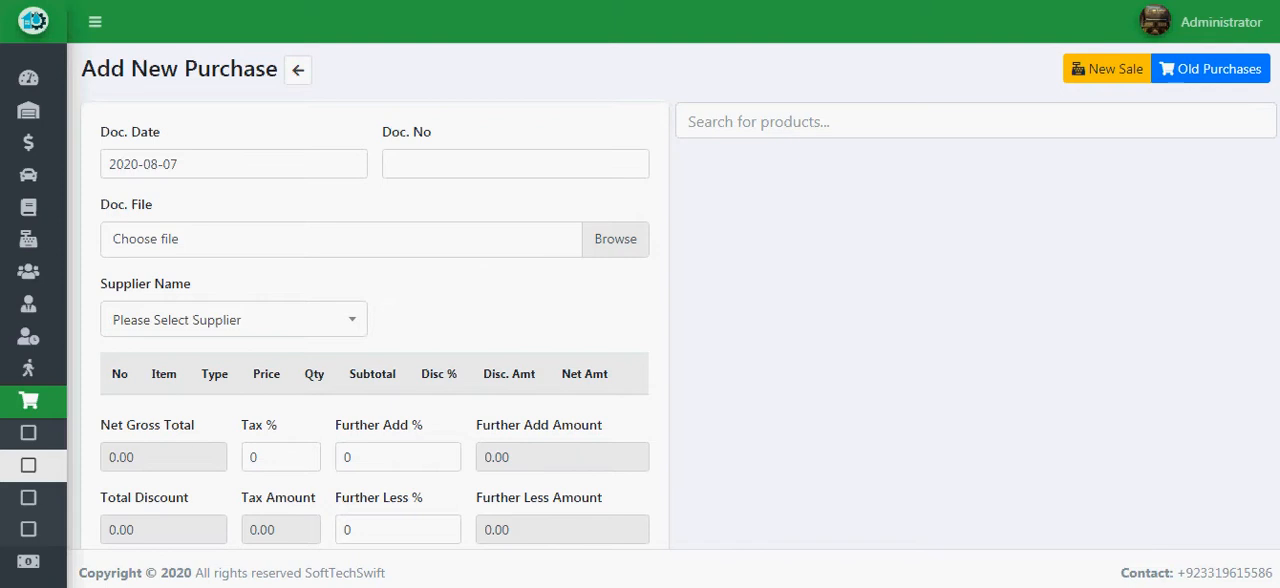
- Enter 123 as the purchase's document number and select Zimal Electric as the supplier
click(515, 164)
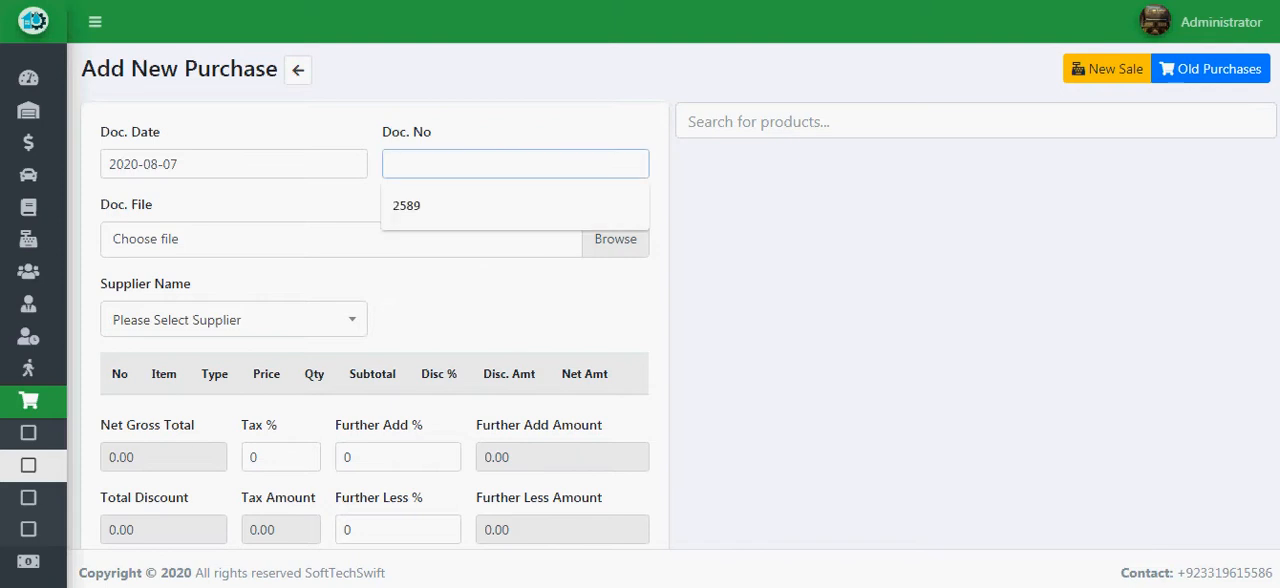
text(123)
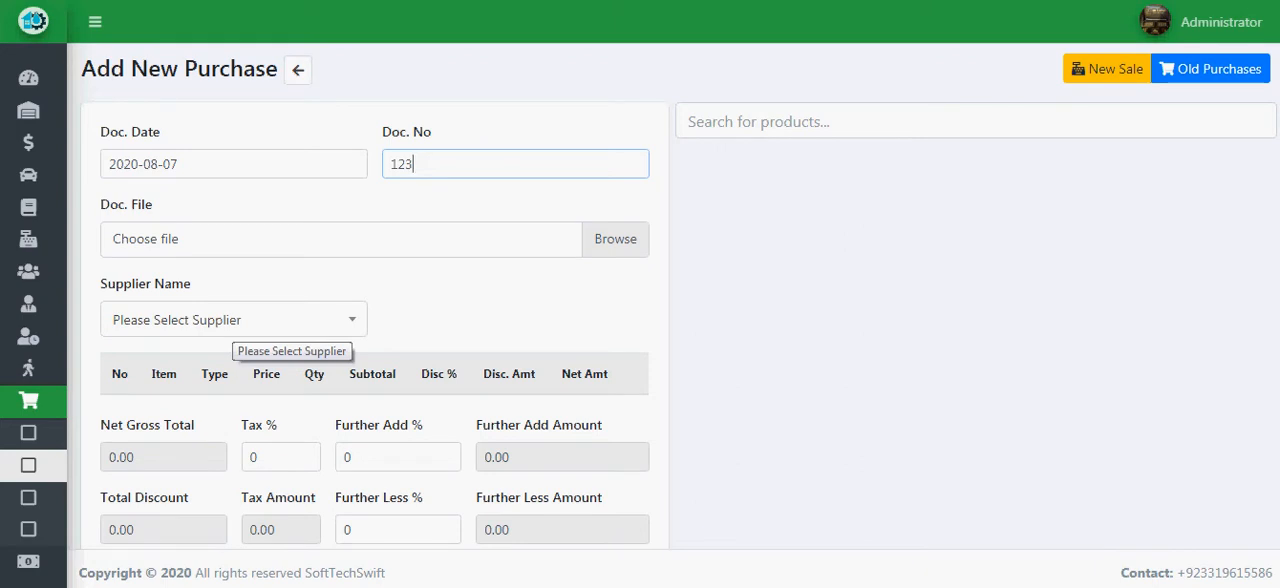
click(232, 320)
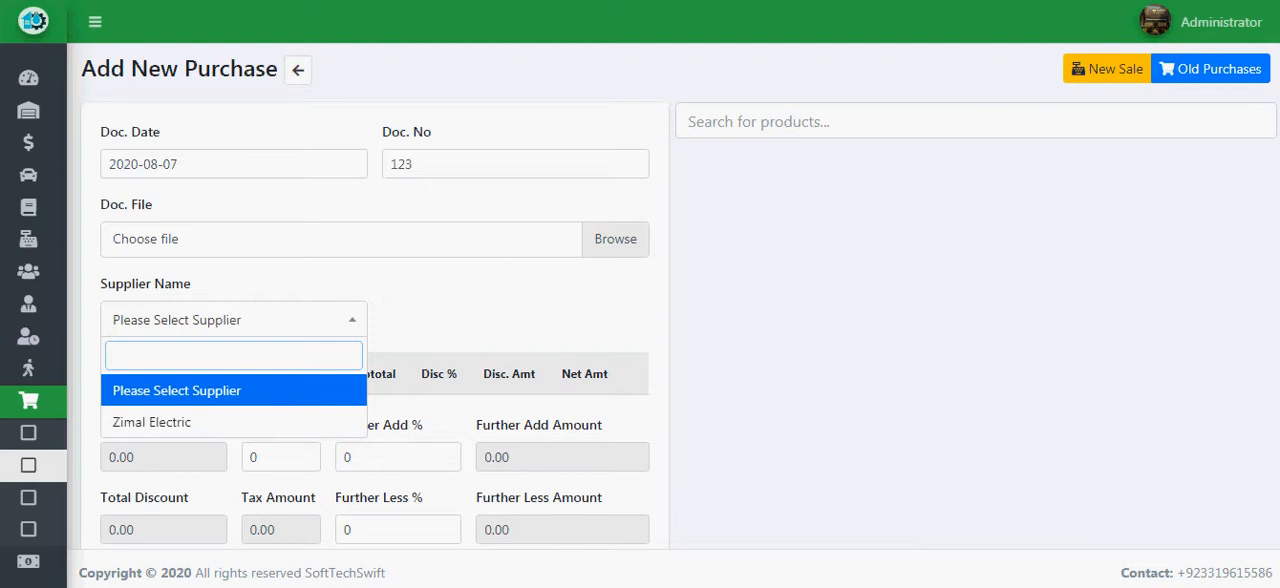
key(Down)
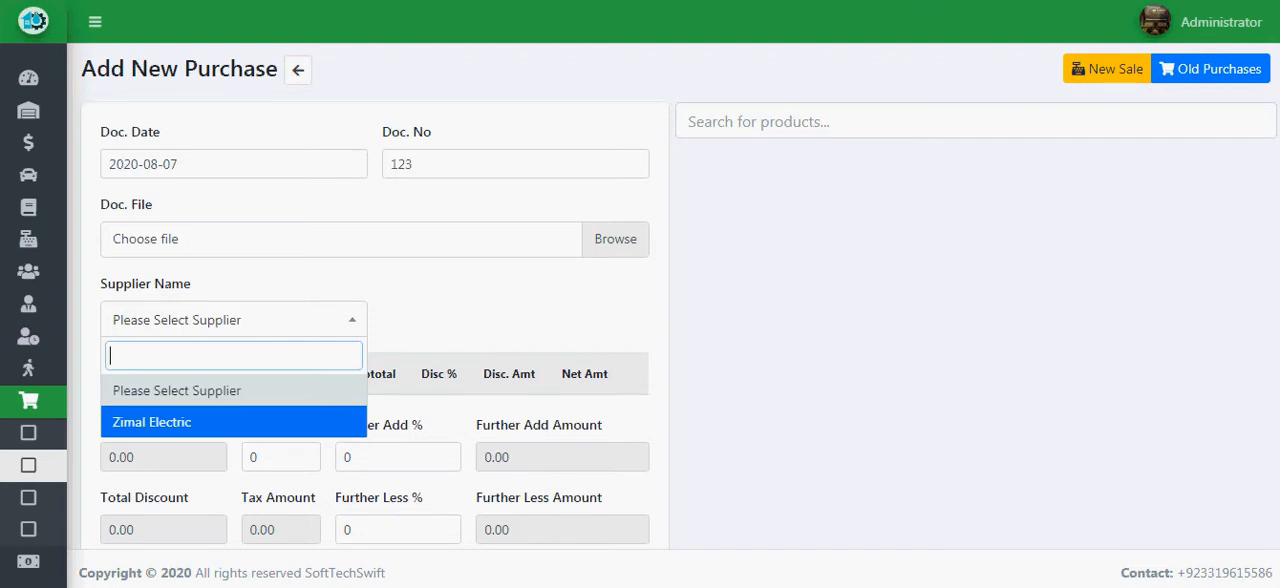
key(Return)
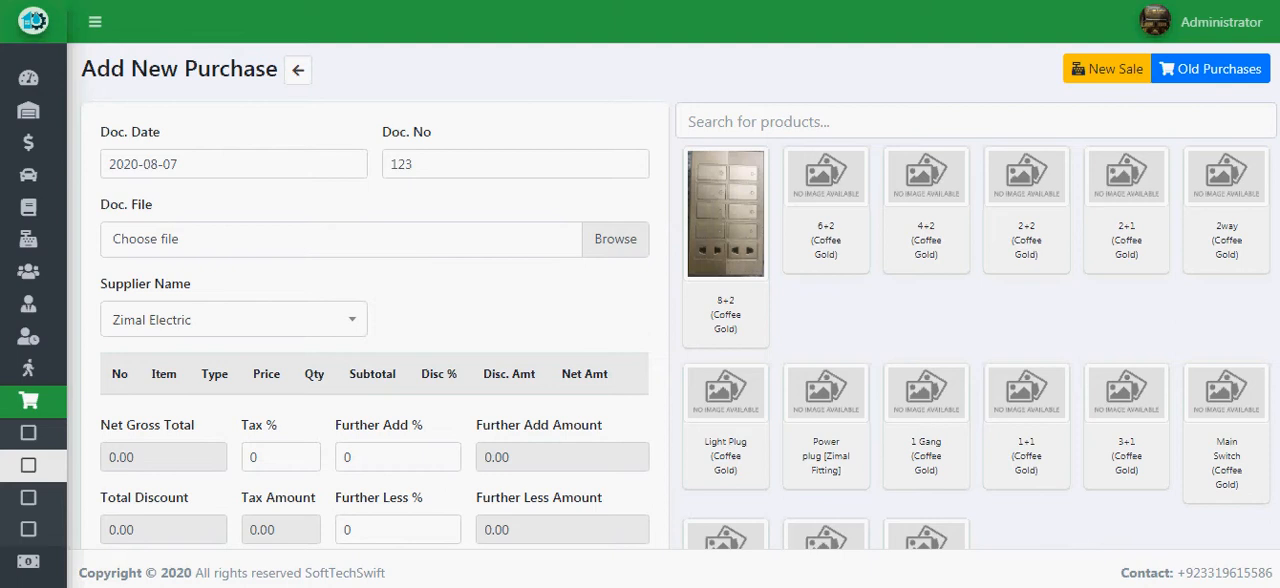
- Add the products 8+2 (Coffee Gold), Power plug [Zimal Fitting], 1+1 (Coffee Gold) and Main Switch (Coffee Gold) to the purchase
click(726, 215)
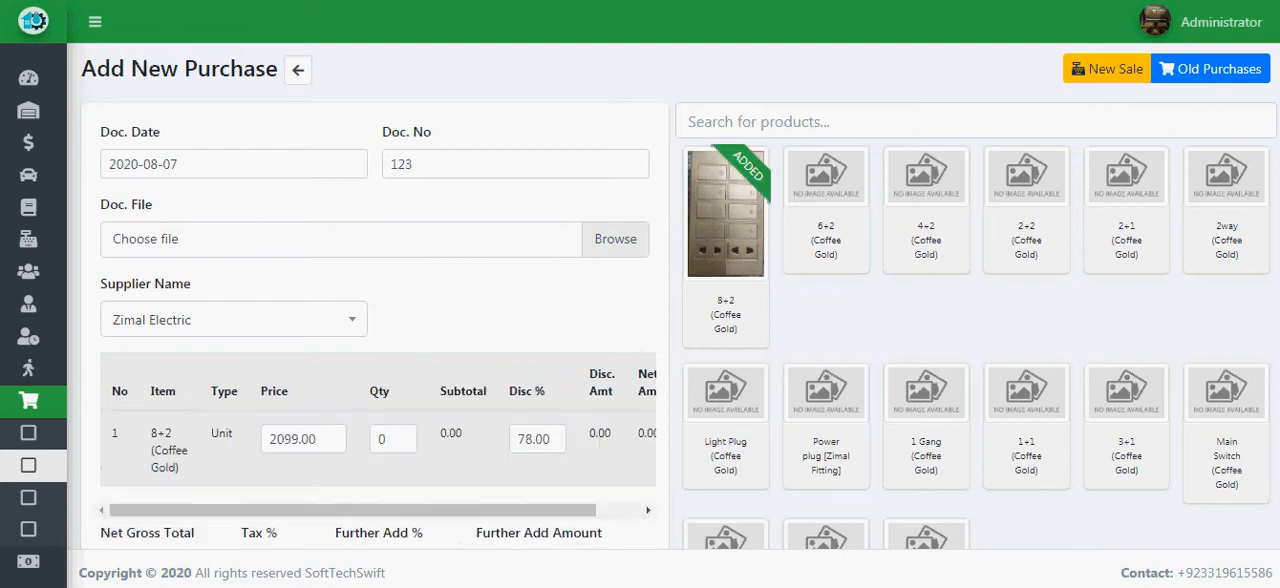
click(826, 424)
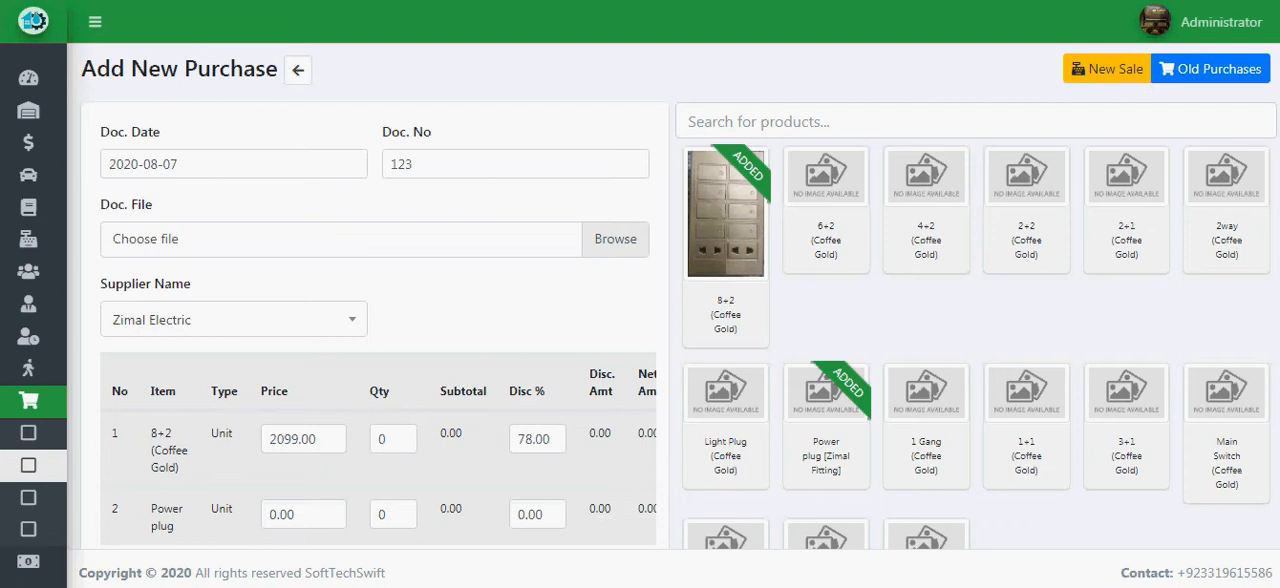
scroll(679, 302, down, 1)
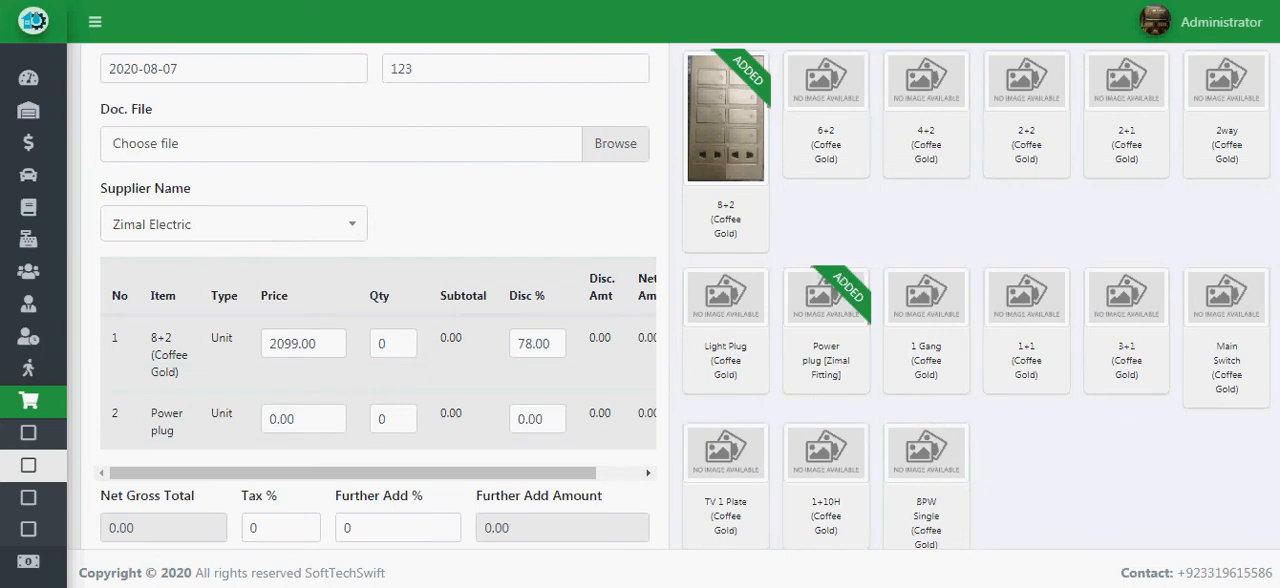
click(1027, 328)
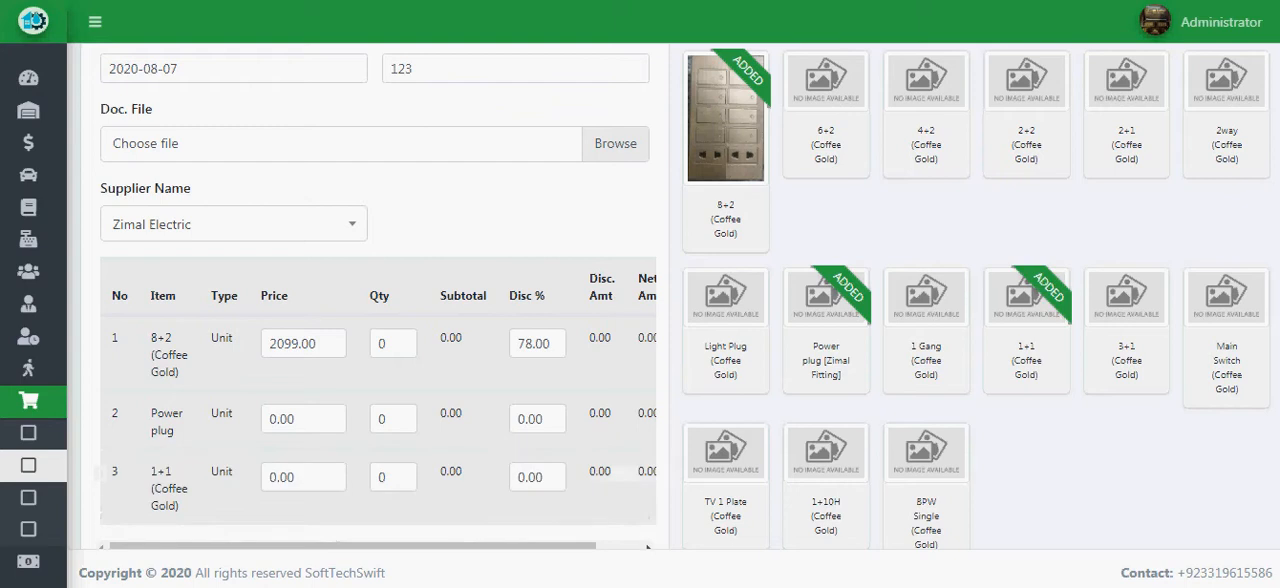
click(1227, 335)
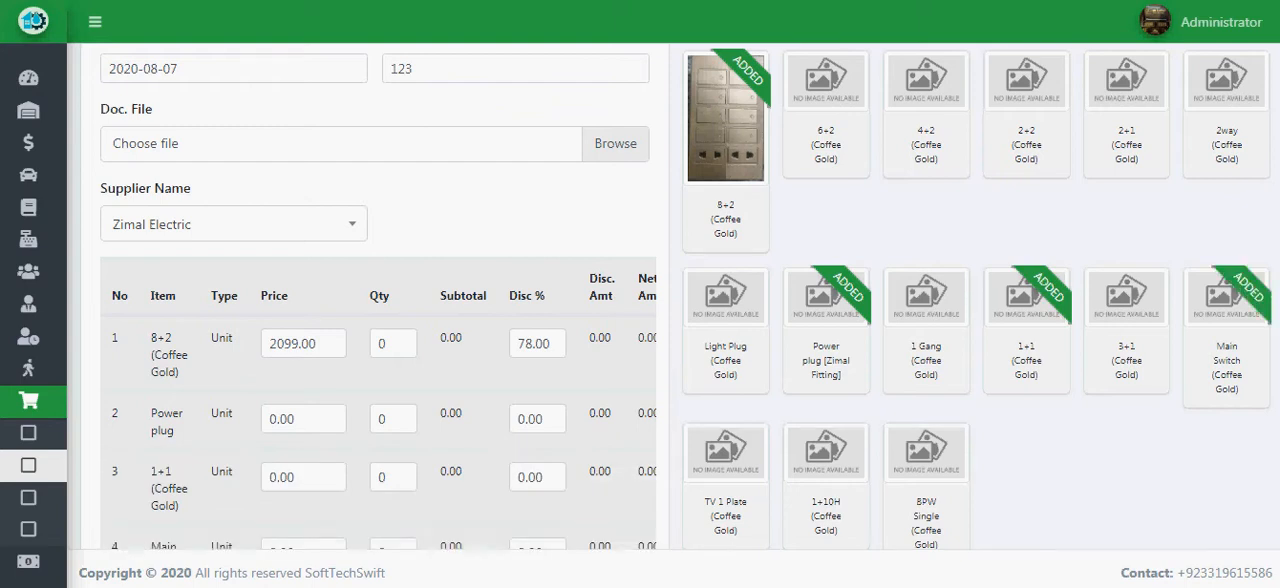
- Set the quantity of the 8+2 (Coffee Gold) item to 100
scroll(640, 300, down, 1)
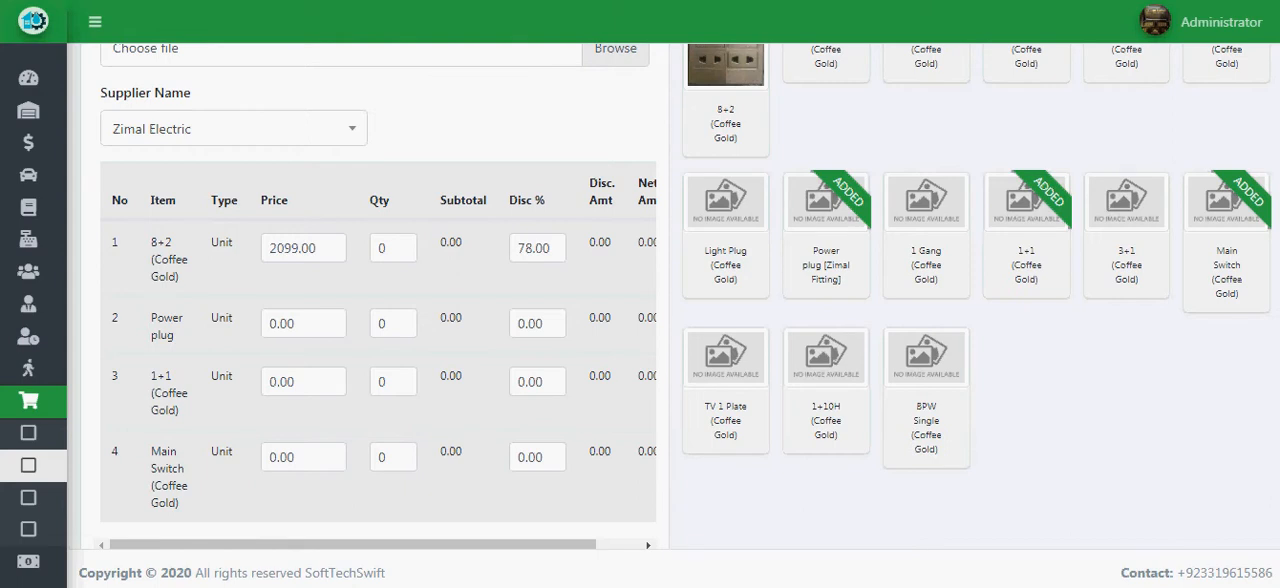
click(393, 248)
text(100)
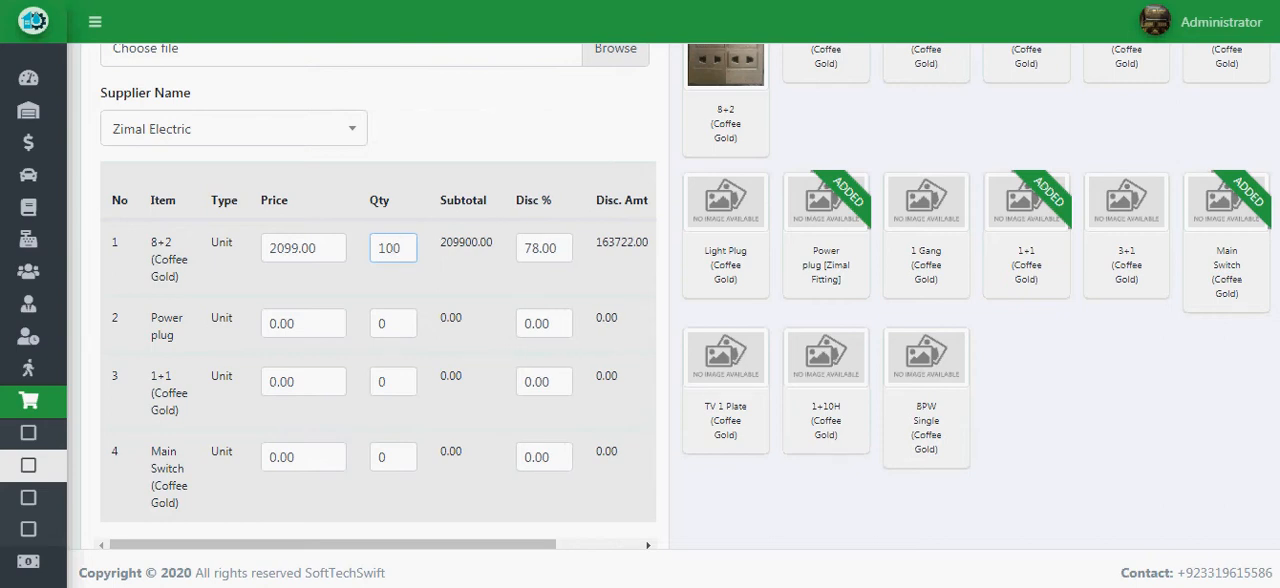
- Examine the item table's discount, net amount and delete columns, and the 8+2 row's price and discount percentage
drag(304, 324, 266, 324)
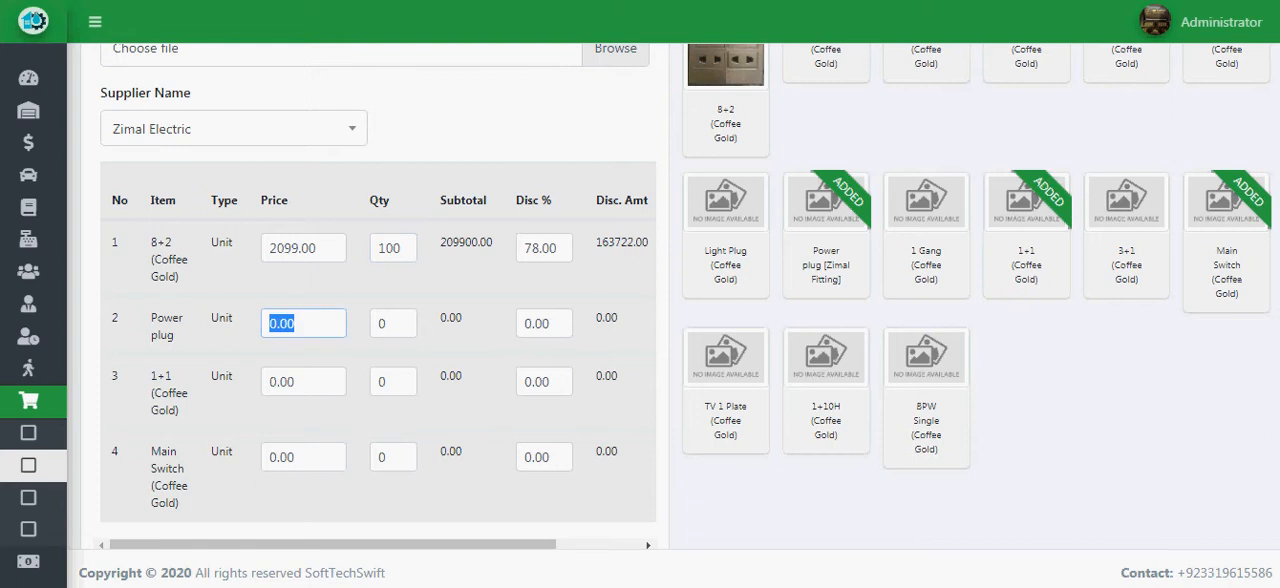
drag(332, 545, 375, 545)
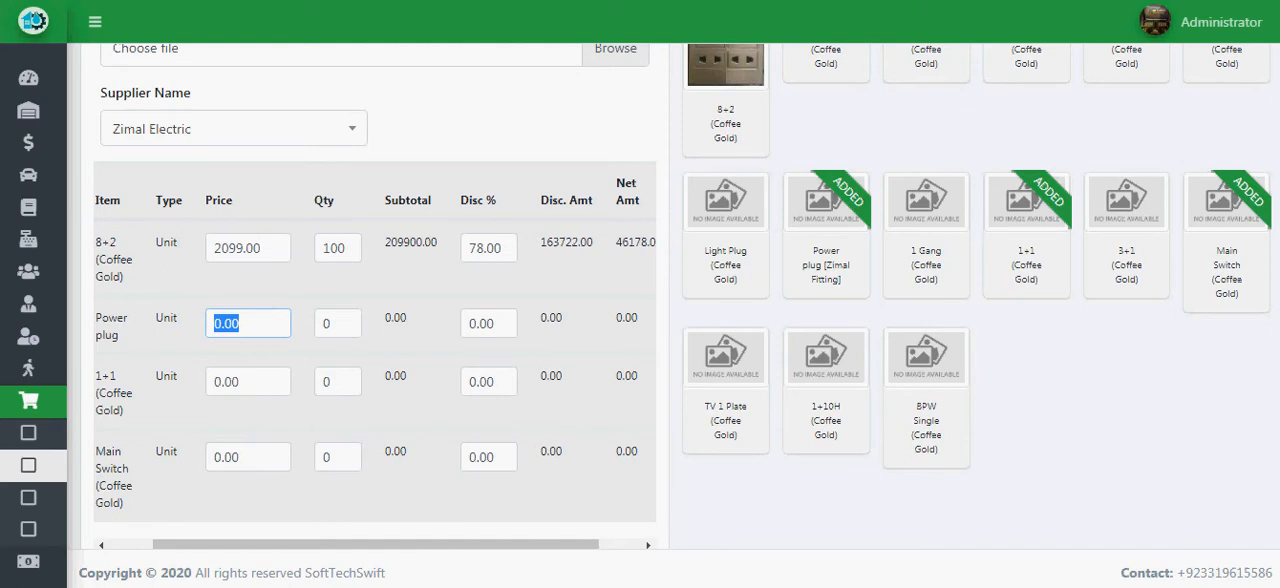
drag(376, 545, 418, 545)
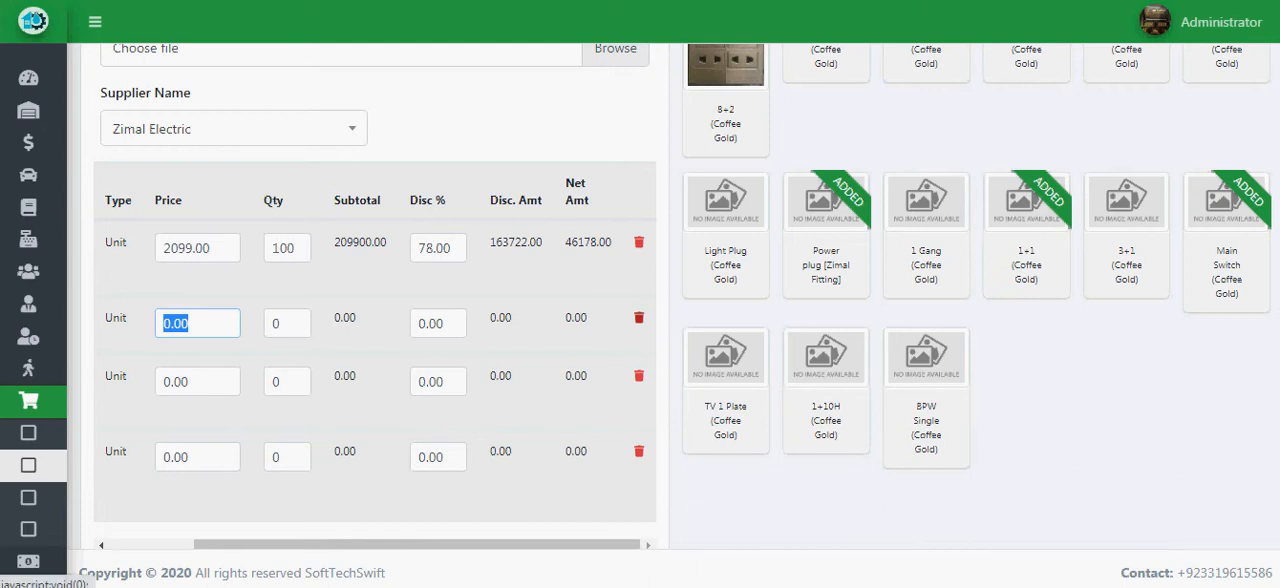
drag(590, 545, 503, 545)
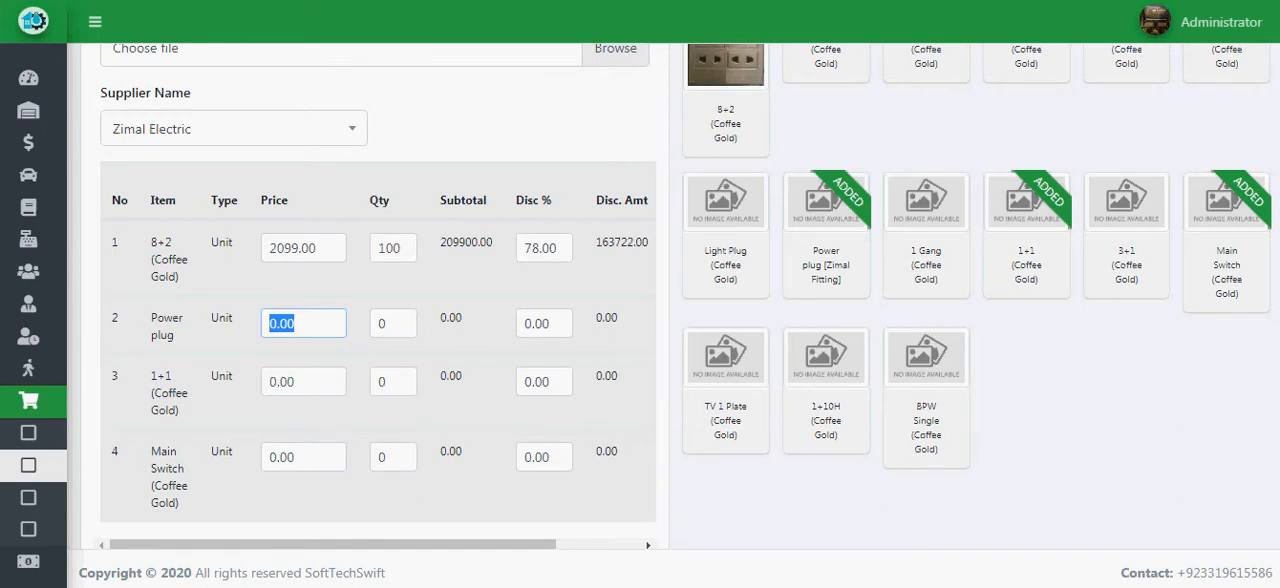
click(303, 248)
drag(558, 248, 522, 248)
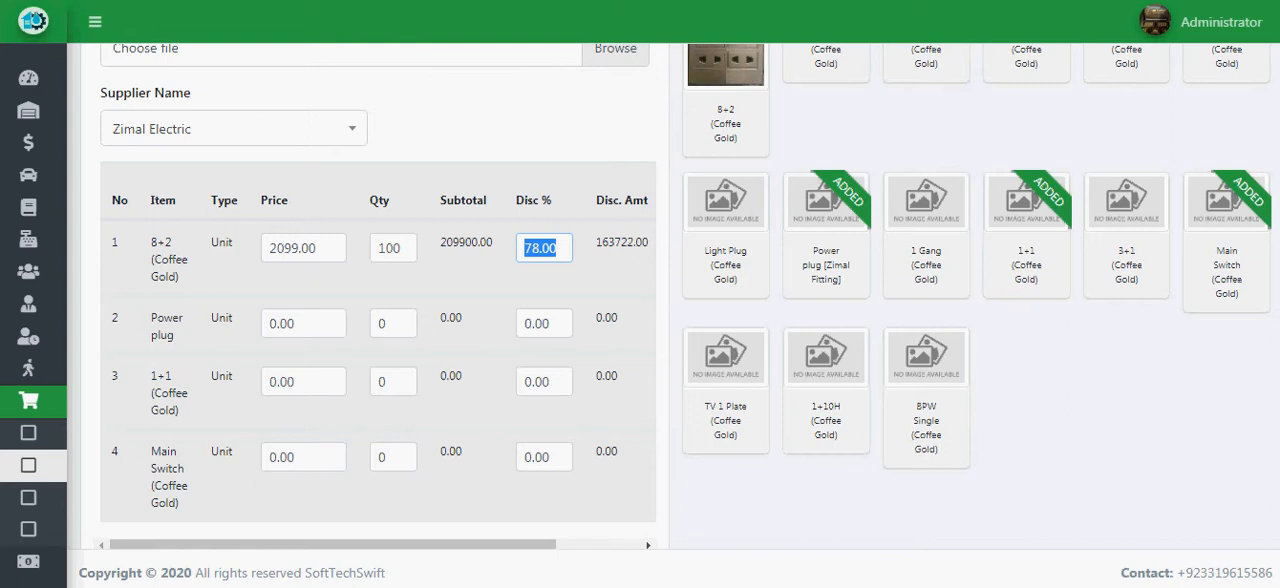
- Set the prices to 50 for Power plug, 100 for 1+1 (Coffee Gold) and 200 for Main Switch (Coffee Gold)
key(Tab)
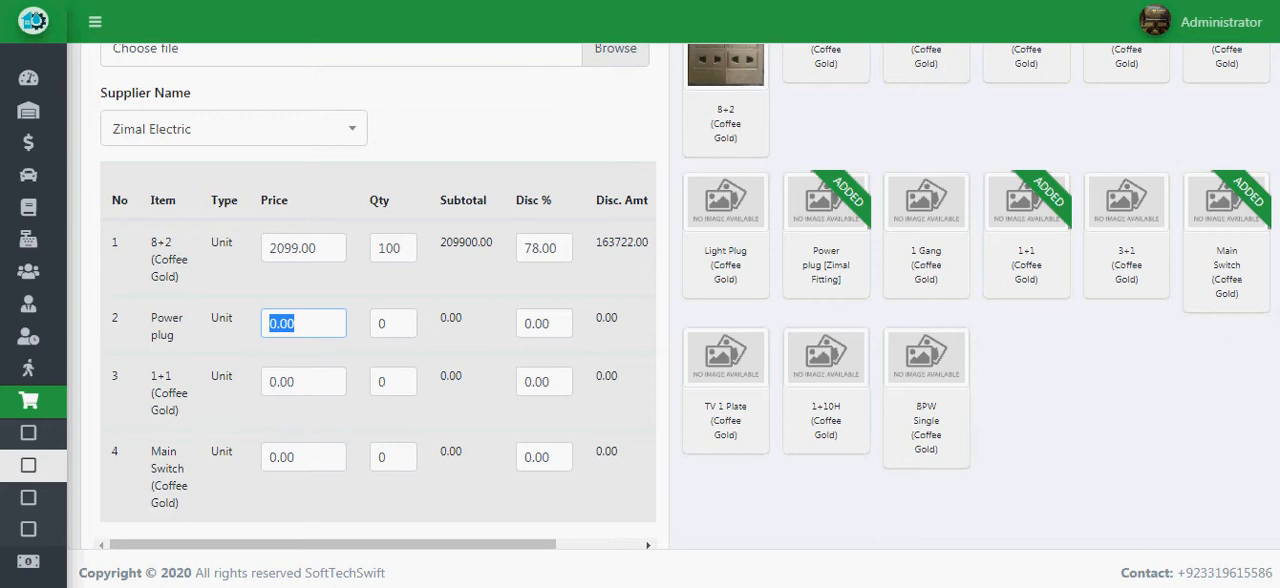
text(50)
click(303, 382)
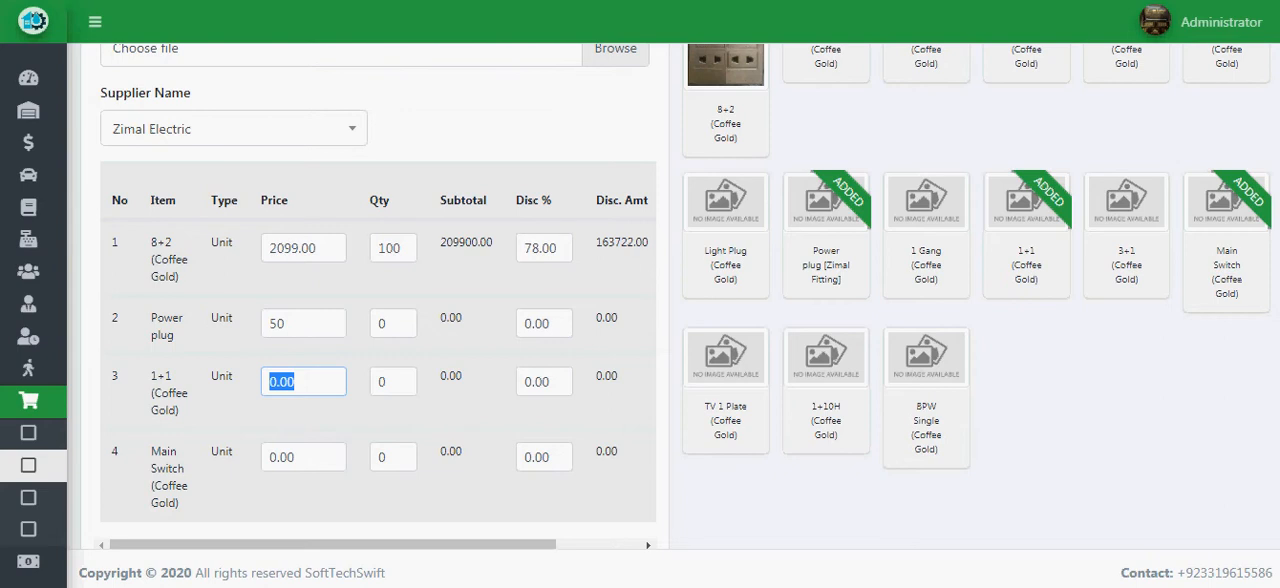
text(100)
click(290, 457)
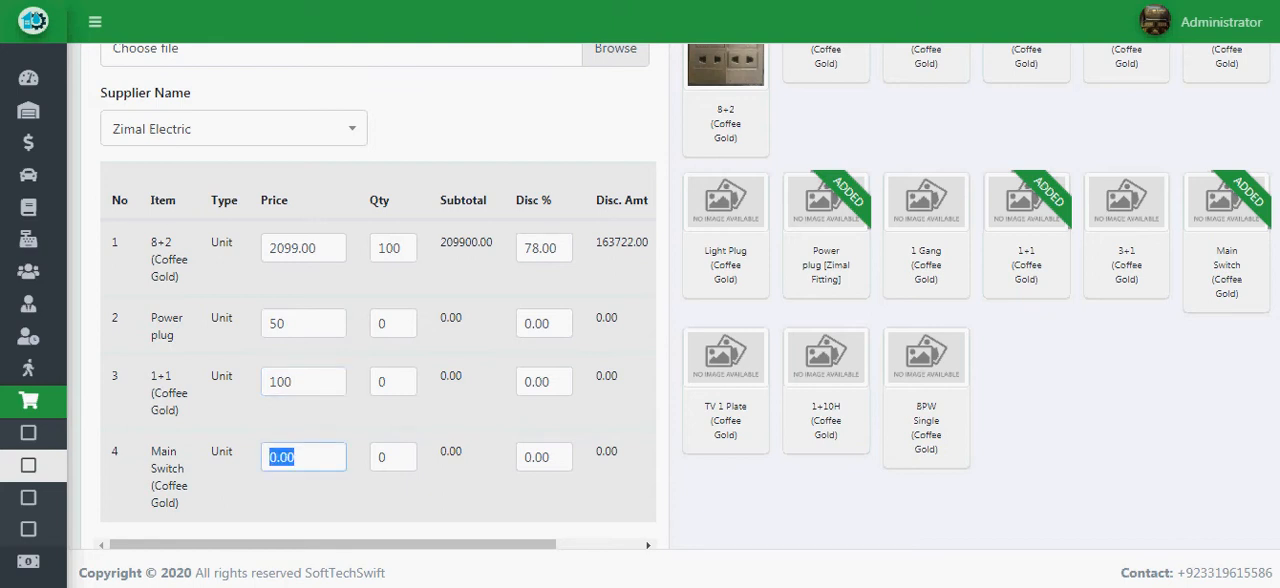
text(200)
- Set the quantities to 50 for Power plug, 100 for 1+1 (Coffee Gold) and 150 for Main Switch (Coffee Gold)
double_click(382, 323)
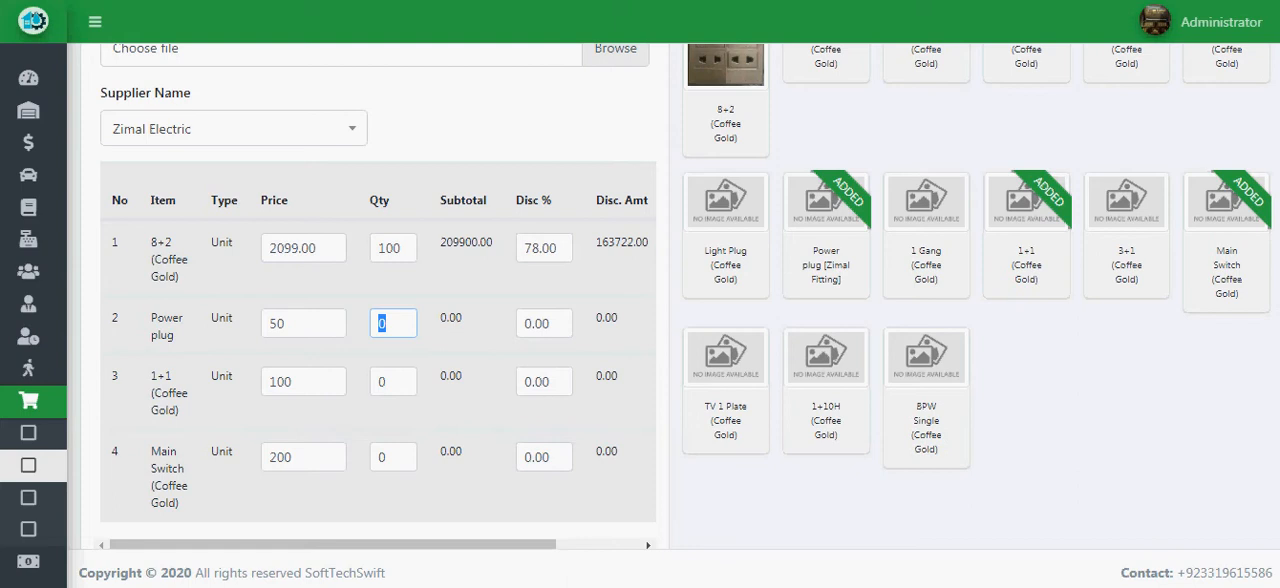
text(50)
key(Tab)
text(1)
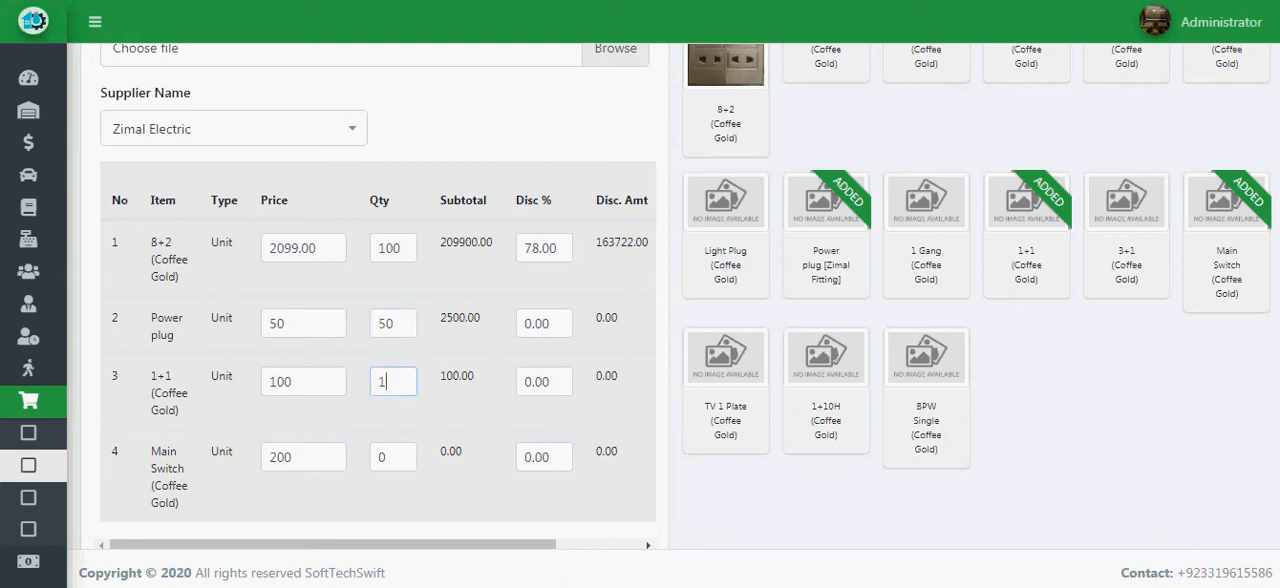
text(00)
key(Tab)
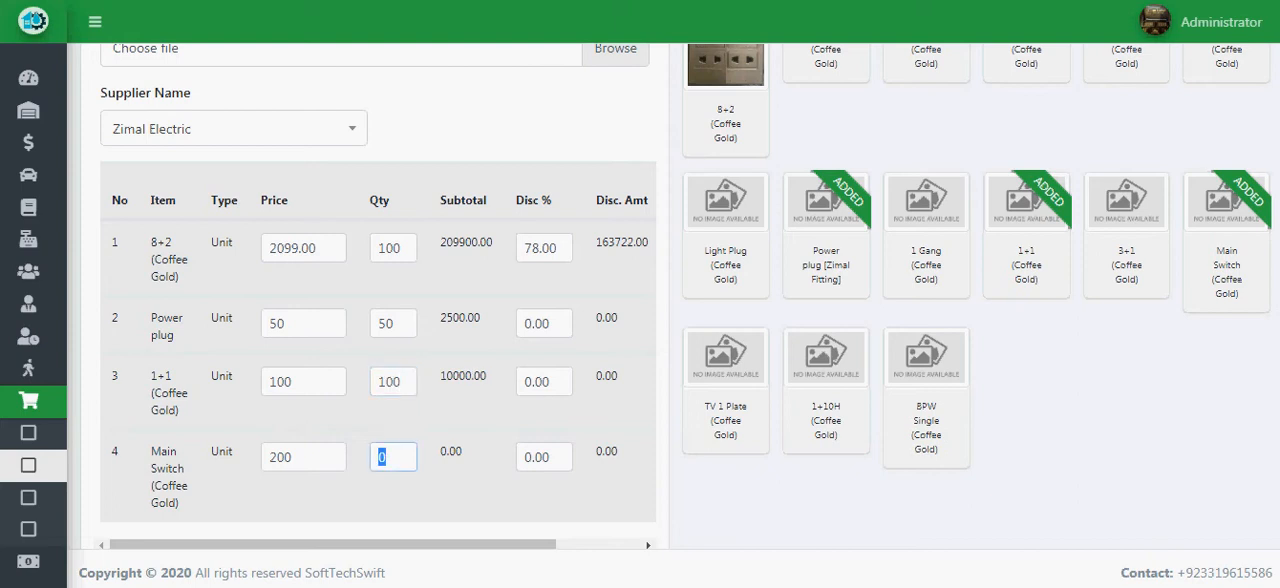
text(150)
- Set the discount percentages to 50 for Power plug, 20 for 1+1 (Coffee Gold) and 30 for Main Switch (Coffee Gold)
click(551, 323)
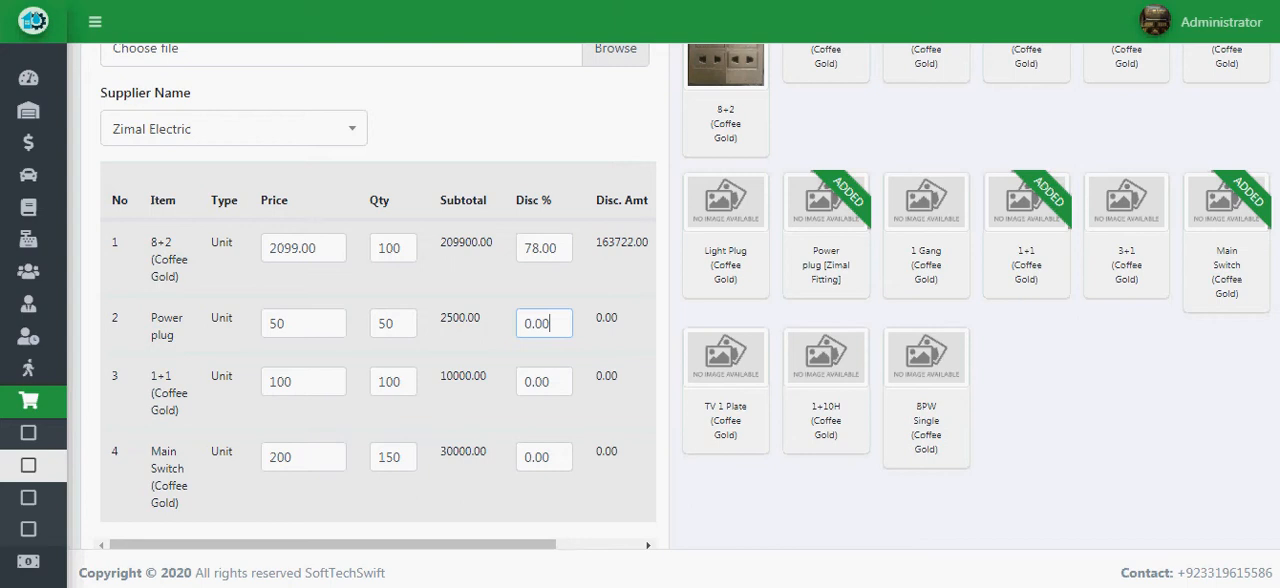
key(ctrl+a)
text(50)
key(Tab)
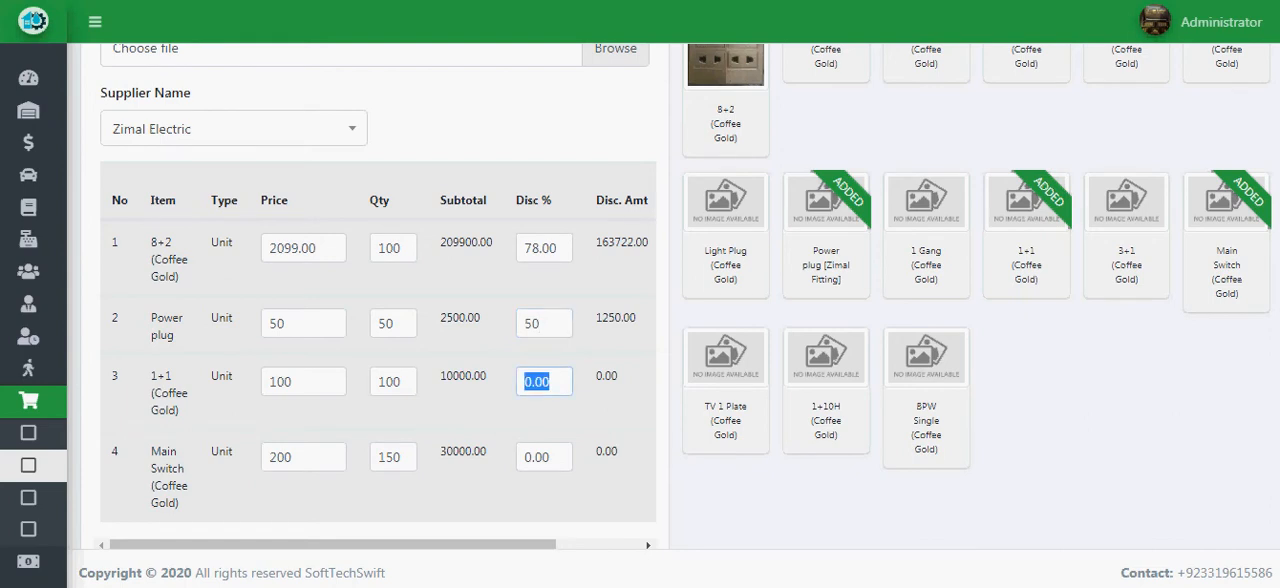
text(20)
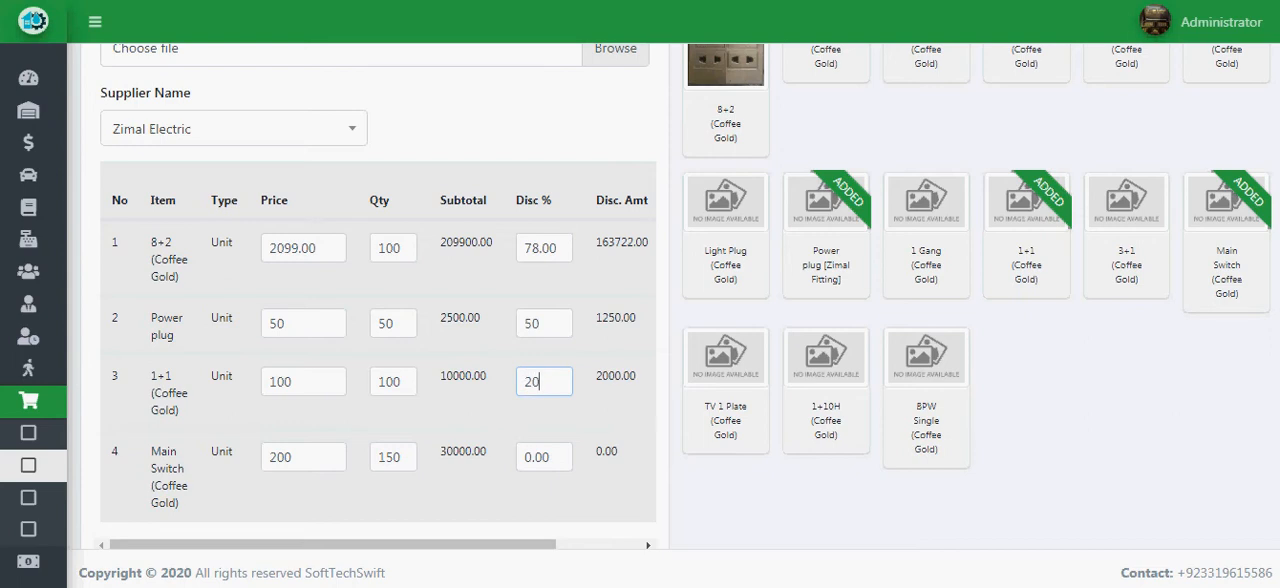
key(Tab)
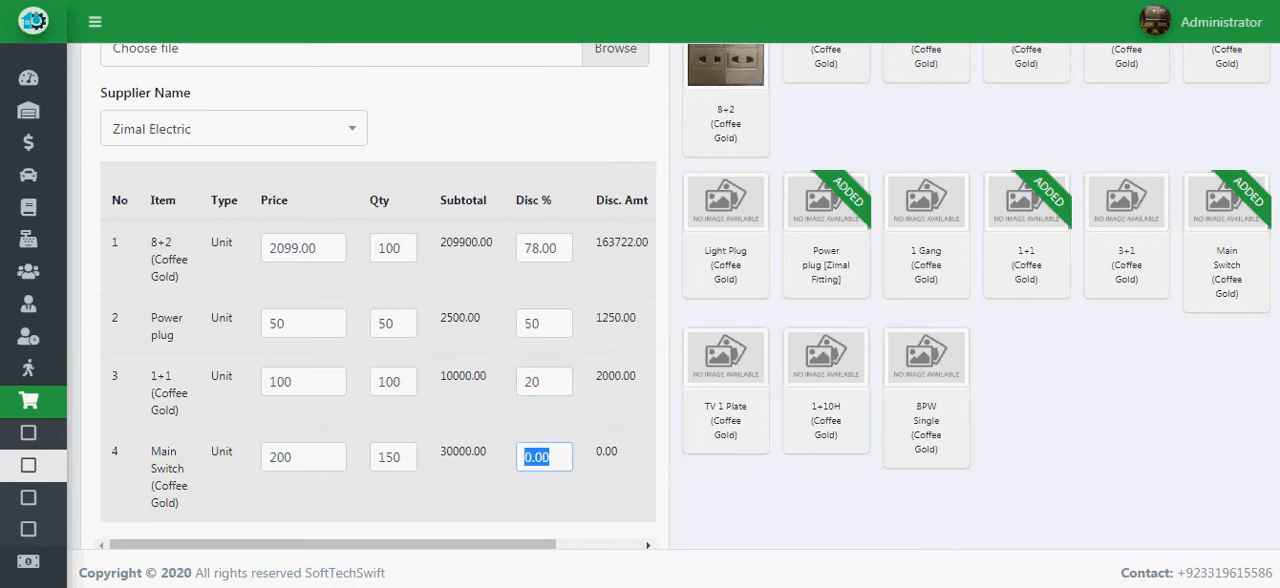
text(30)
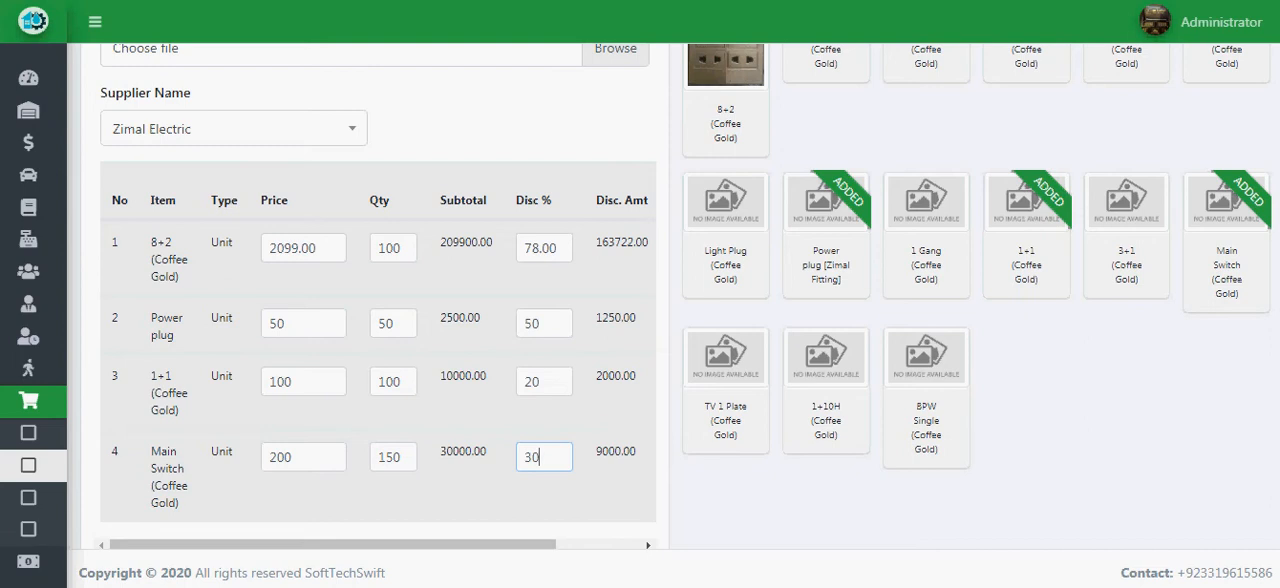
- Set the purchase's tax to 5% and its further add percentage to 2
scroll(640, 300, down, 1)
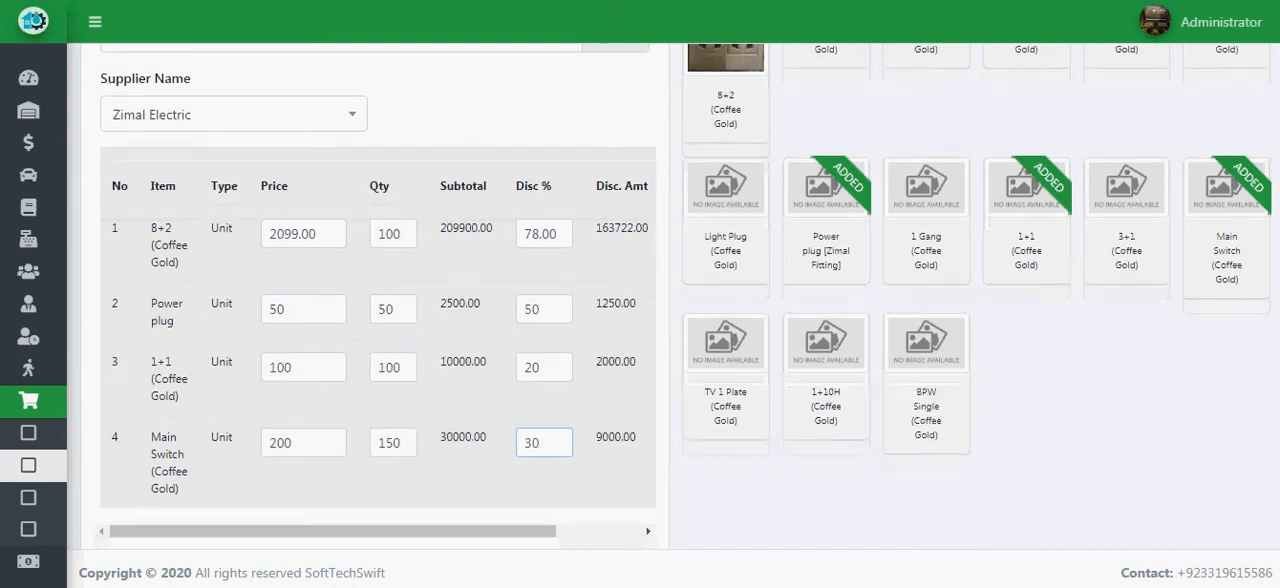
scroll(640, 300, down, 1)
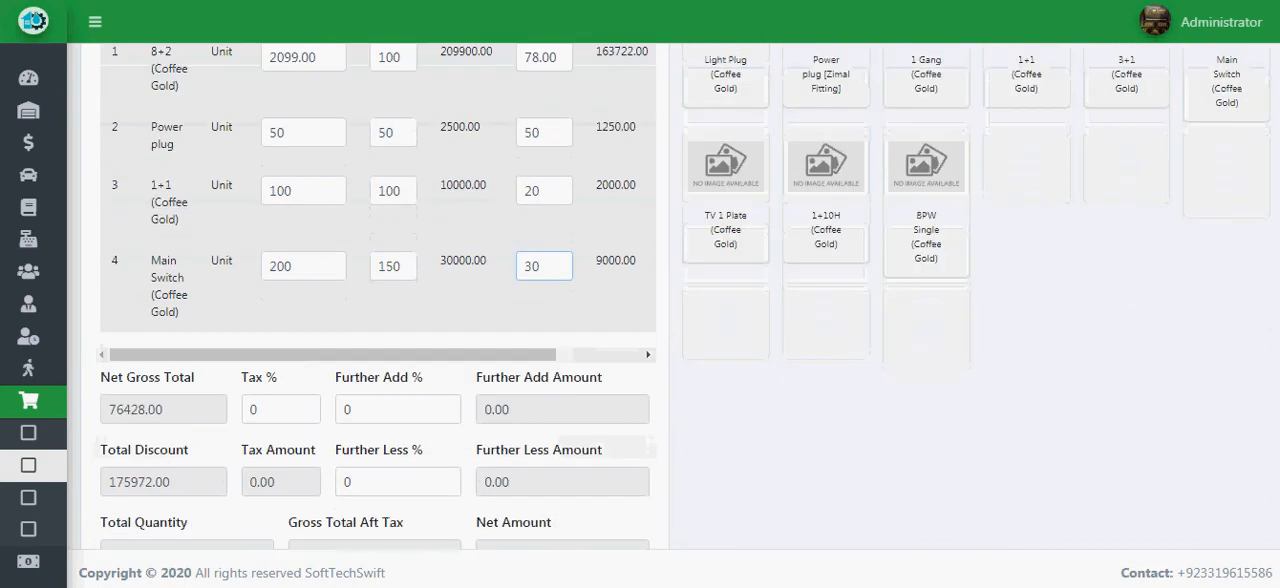
scroll(640, 300, down, 1)
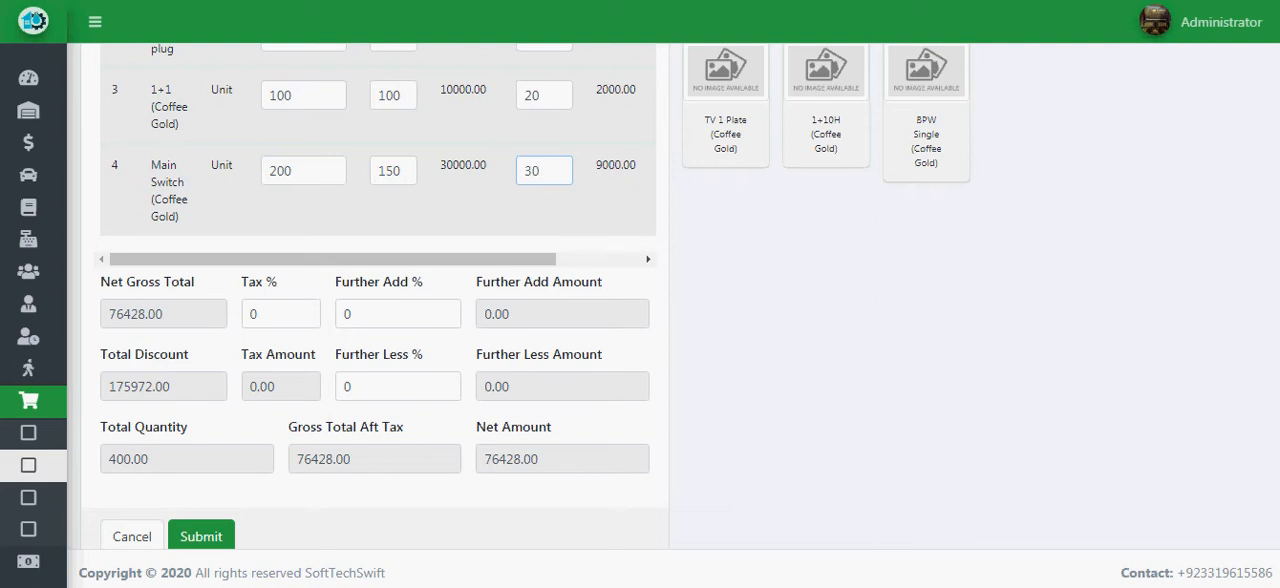
drag(259, 314, 252, 314)
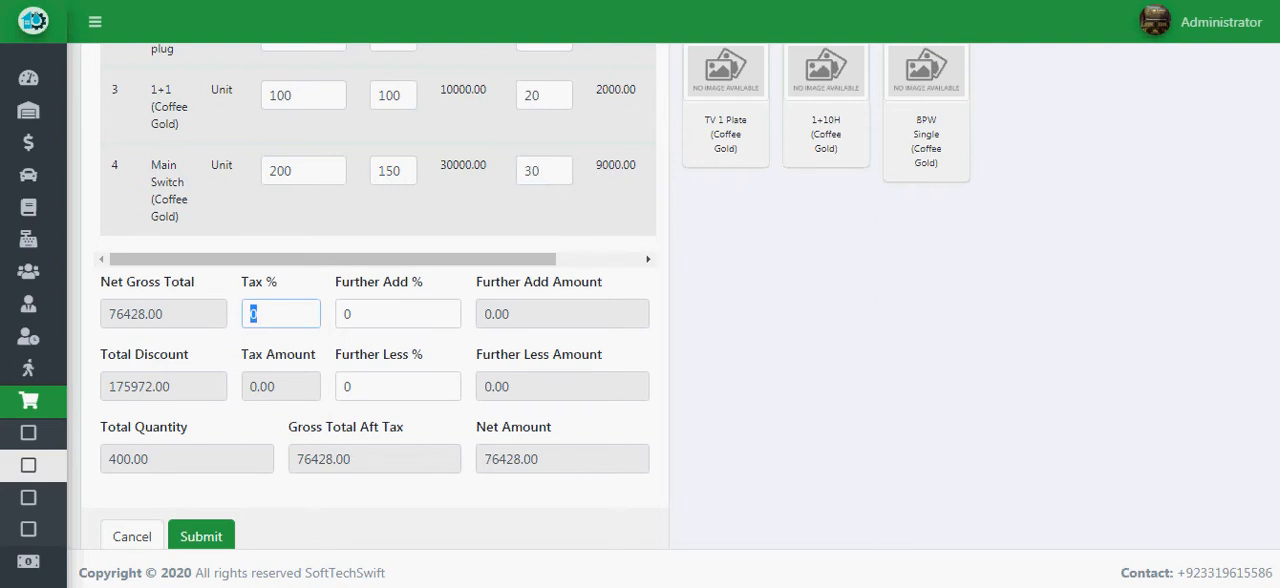
text(5)
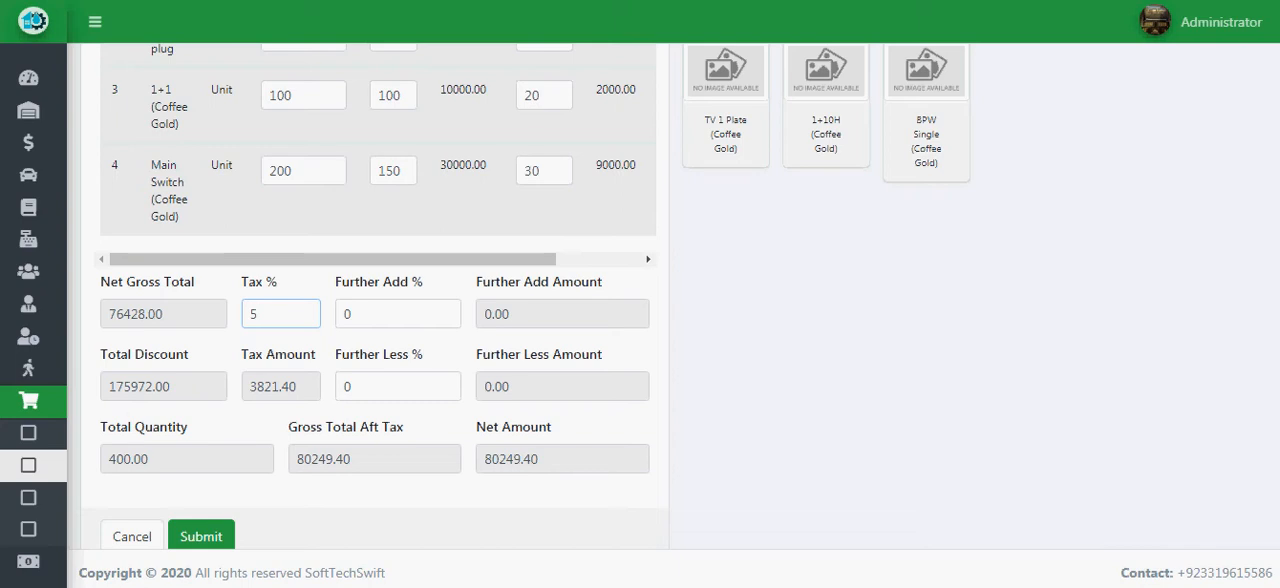
key(Tab)
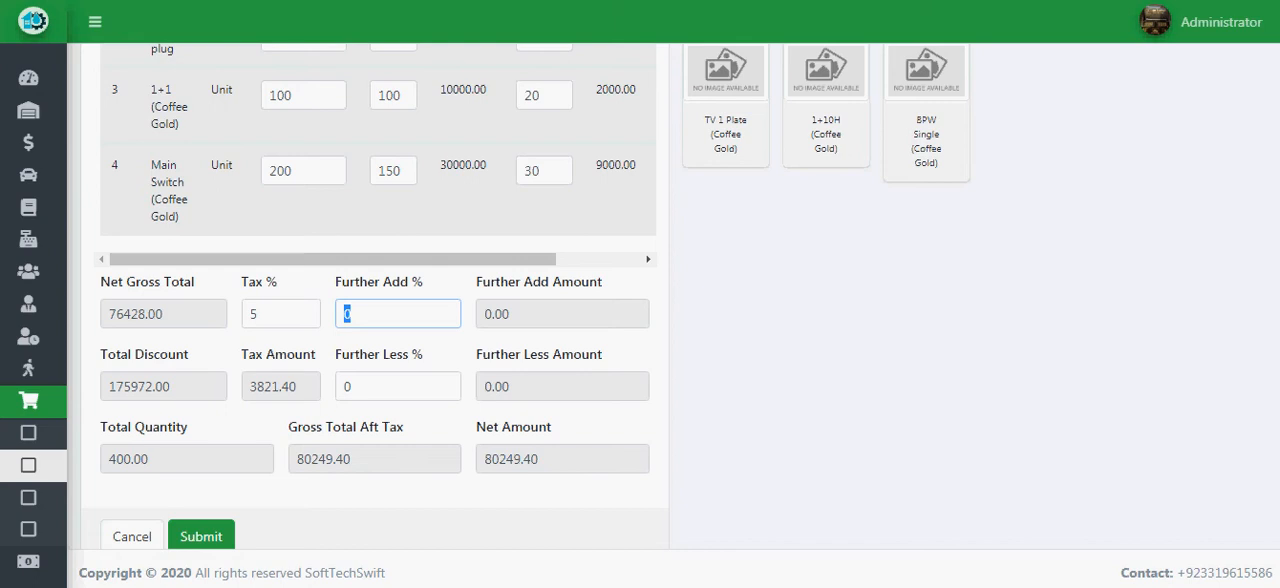
text(2)
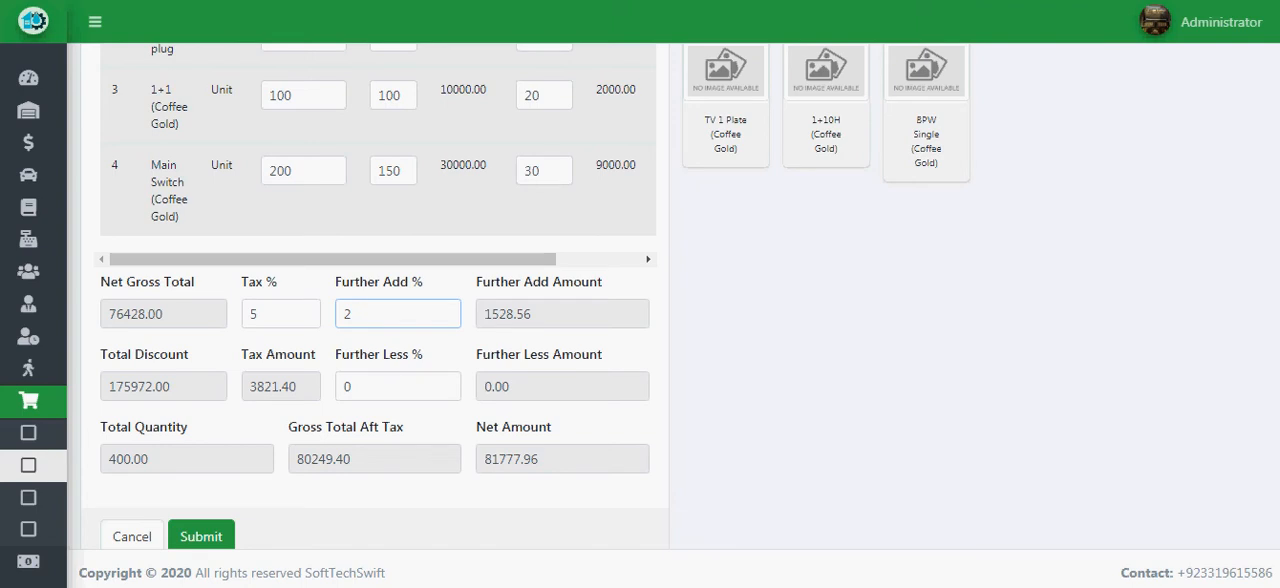
- Reset the purchase's further less, further add and tax percentages to 0
click(356, 386)
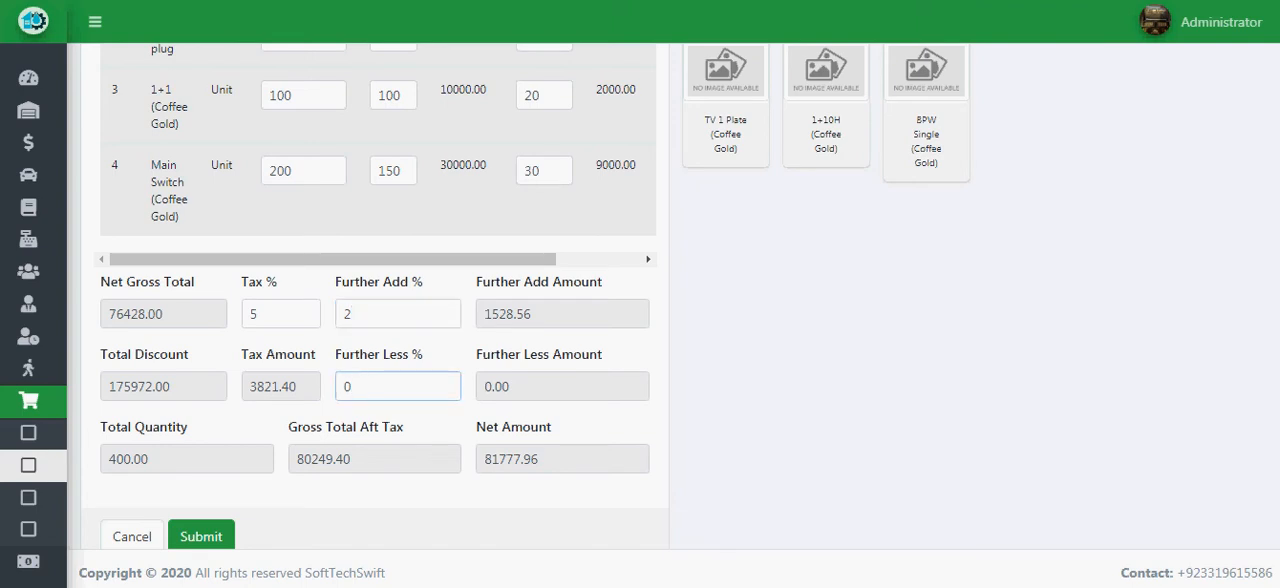
key(BackSpace)
text(5)
key(BackSpace)
text(0)
key(shift+Tab)
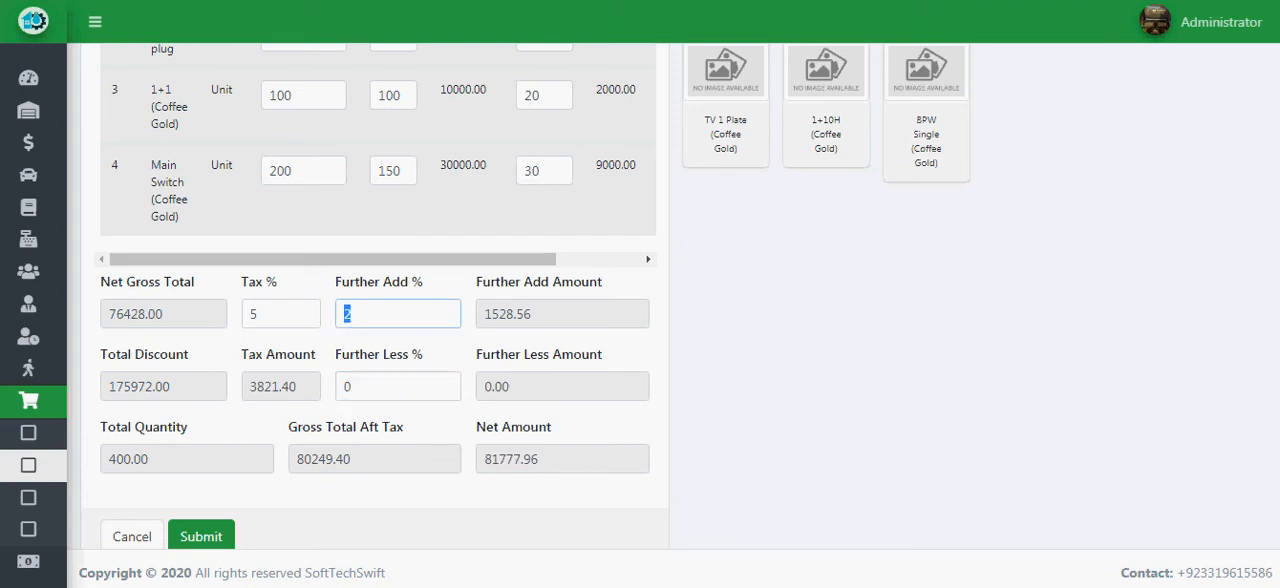
text(0)
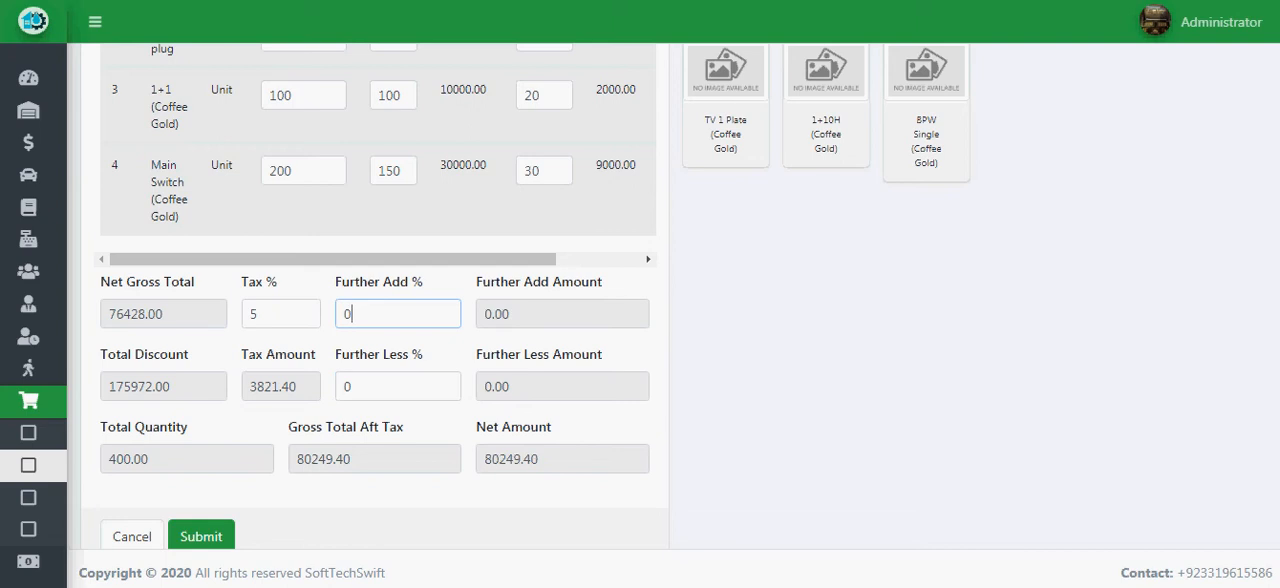
key(shift+Tab)
text(0)
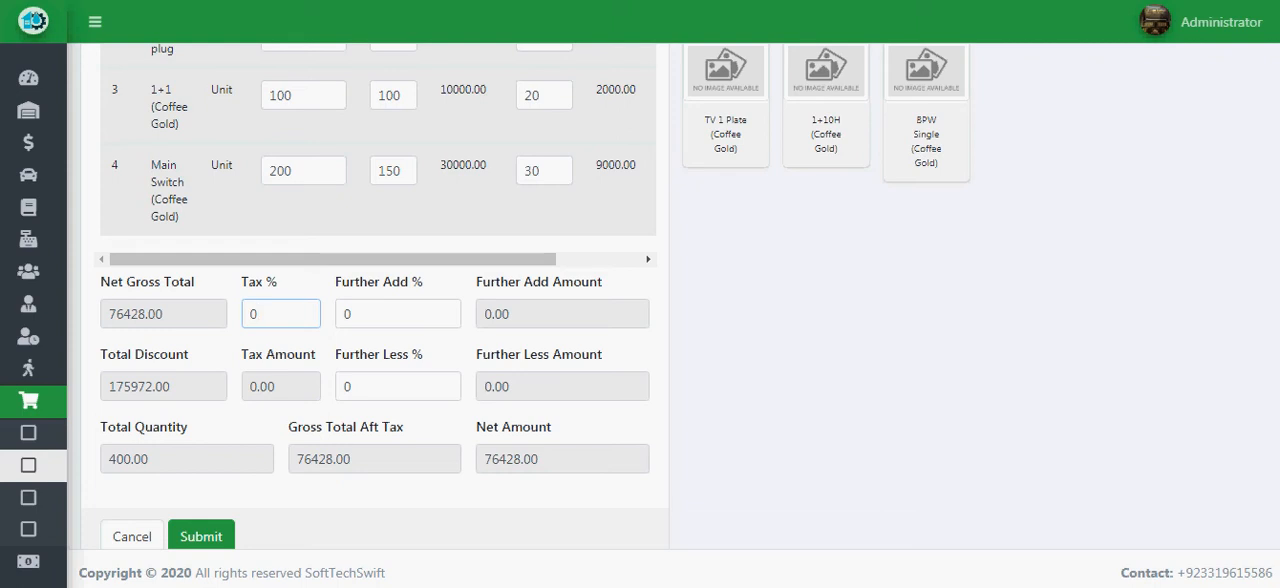
- Check the purchase's net amount and submit the purchase
drag(544, 460, 482, 460)
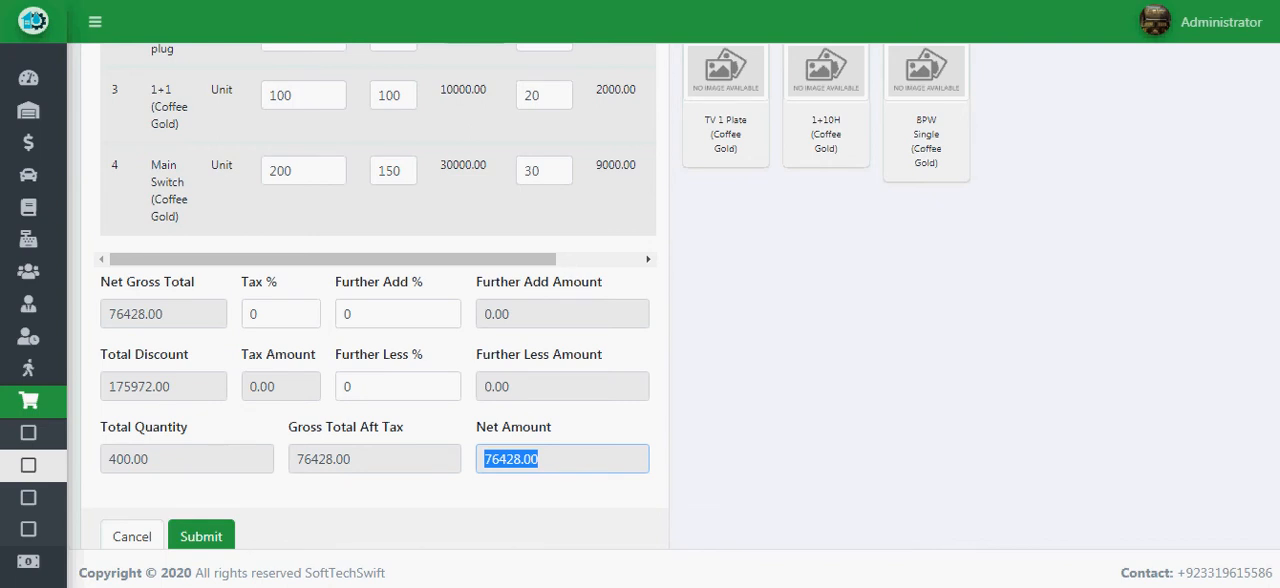
scroll(533, 296, down, 1)
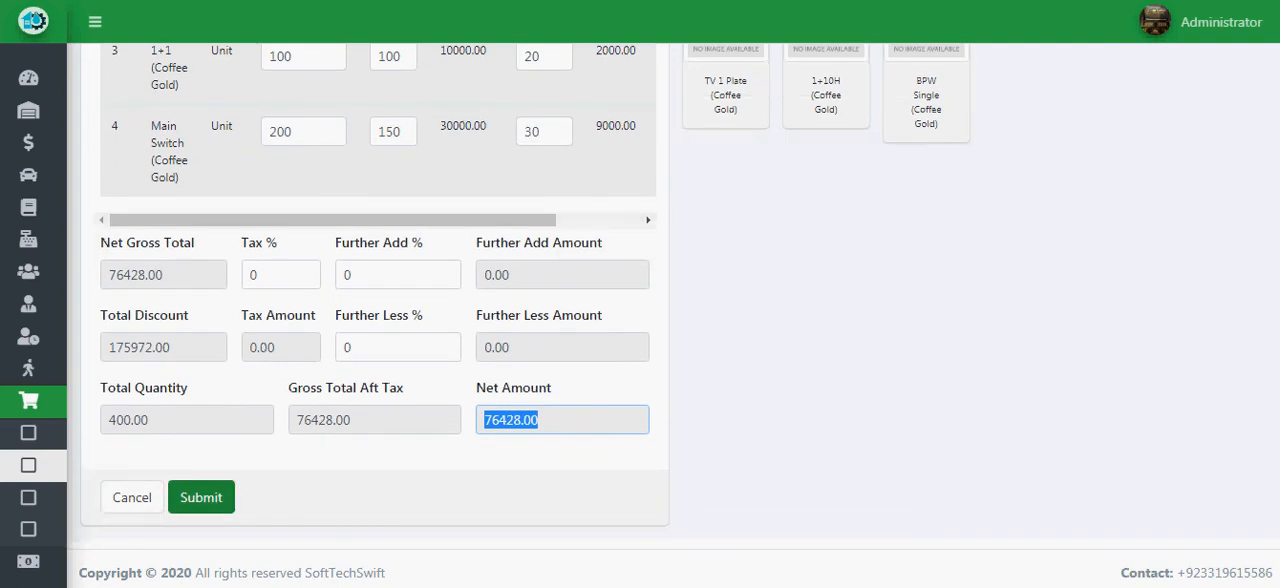
click(201, 497)
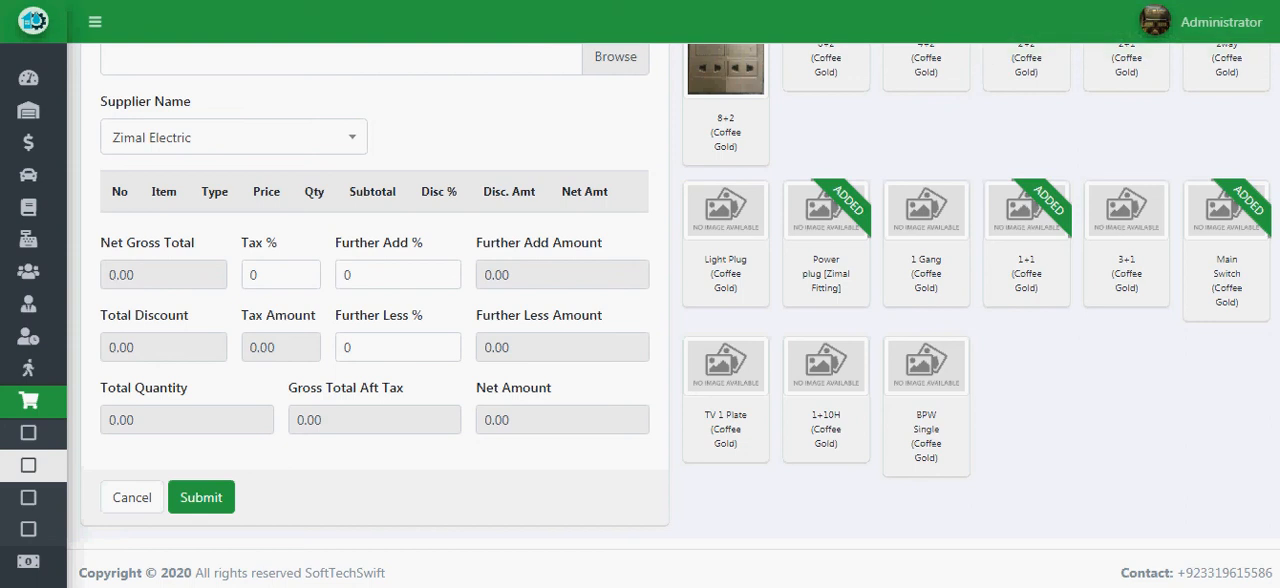
scroll(640, 300, up, 3)
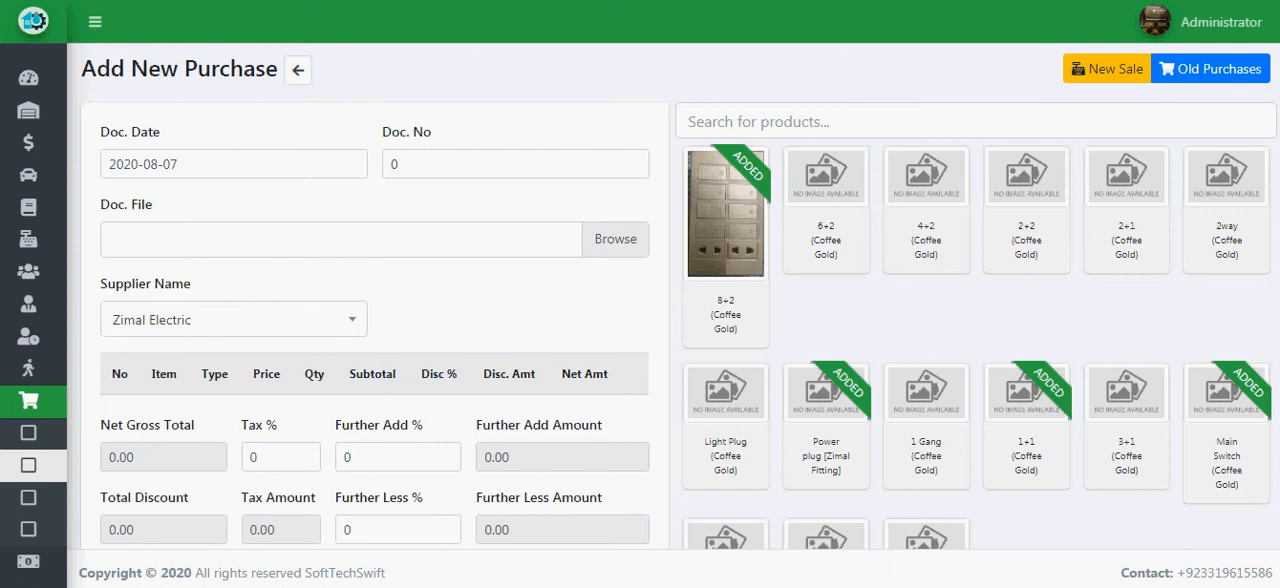
scroll(640, 300, down, 1)
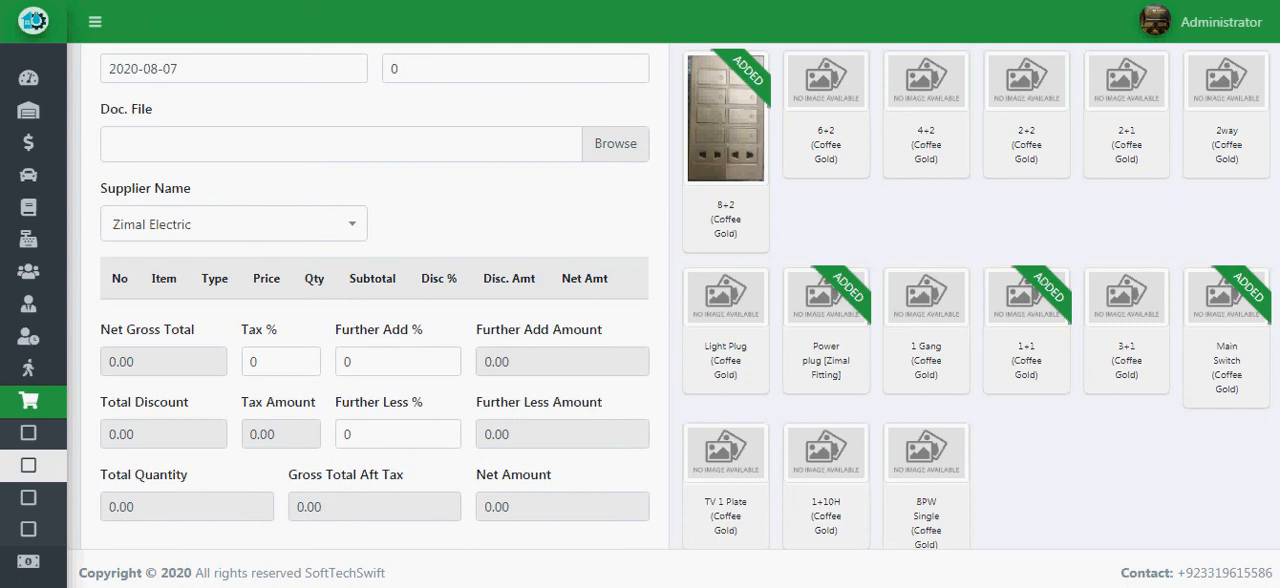
- Search the supplier payments for Zimal Electric and view the supplier's balance summary
mouse_move(42, 434)
mouse_move(54, 241)
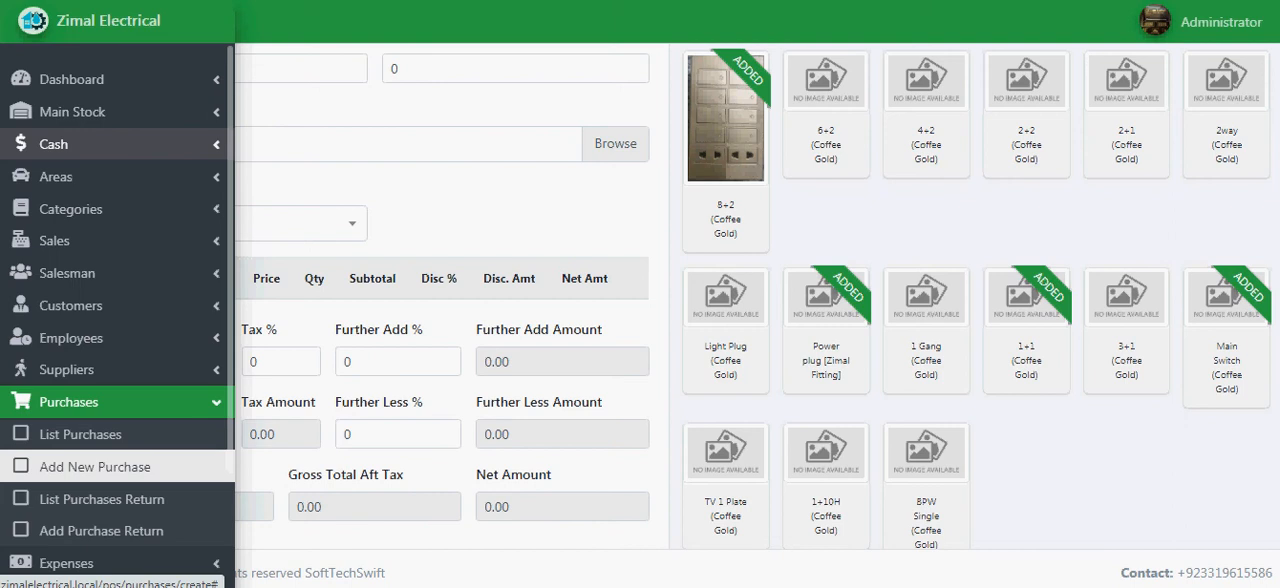
click(54, 144)
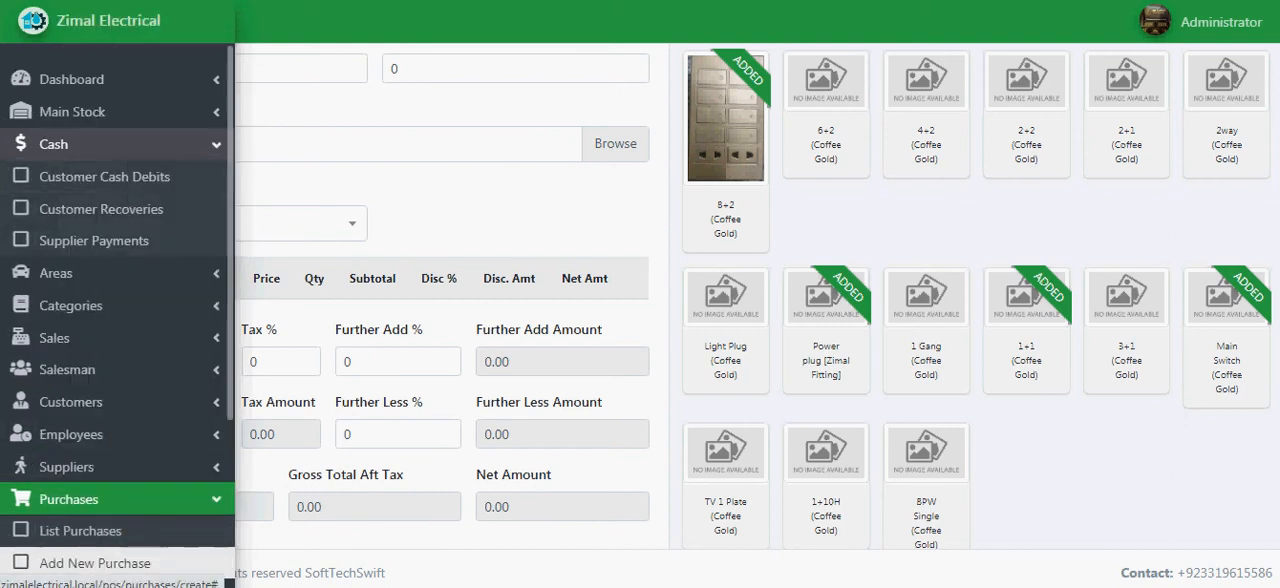
click(94, 241)
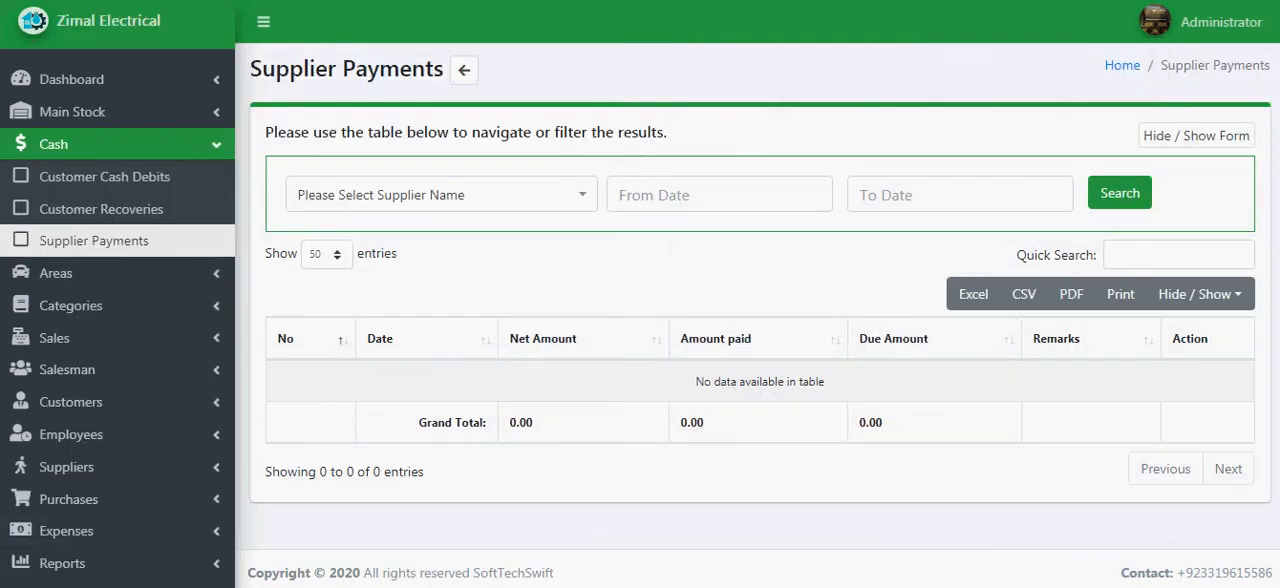
click(441, 195)
click(400, 297)
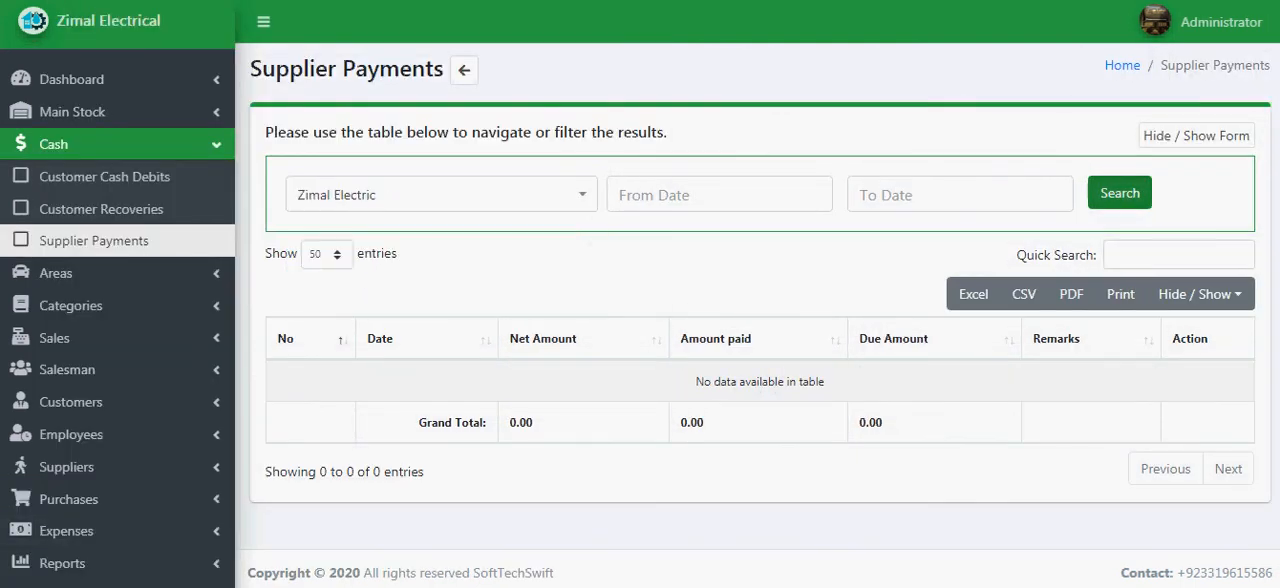
click(1120, 193)
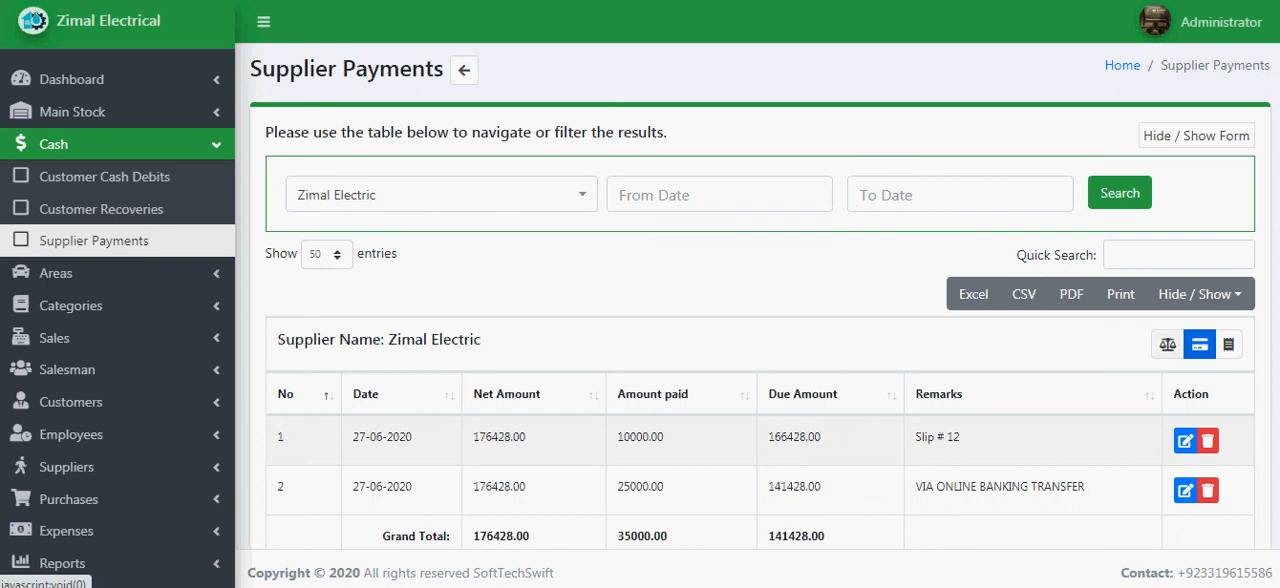
click(1168, 345)
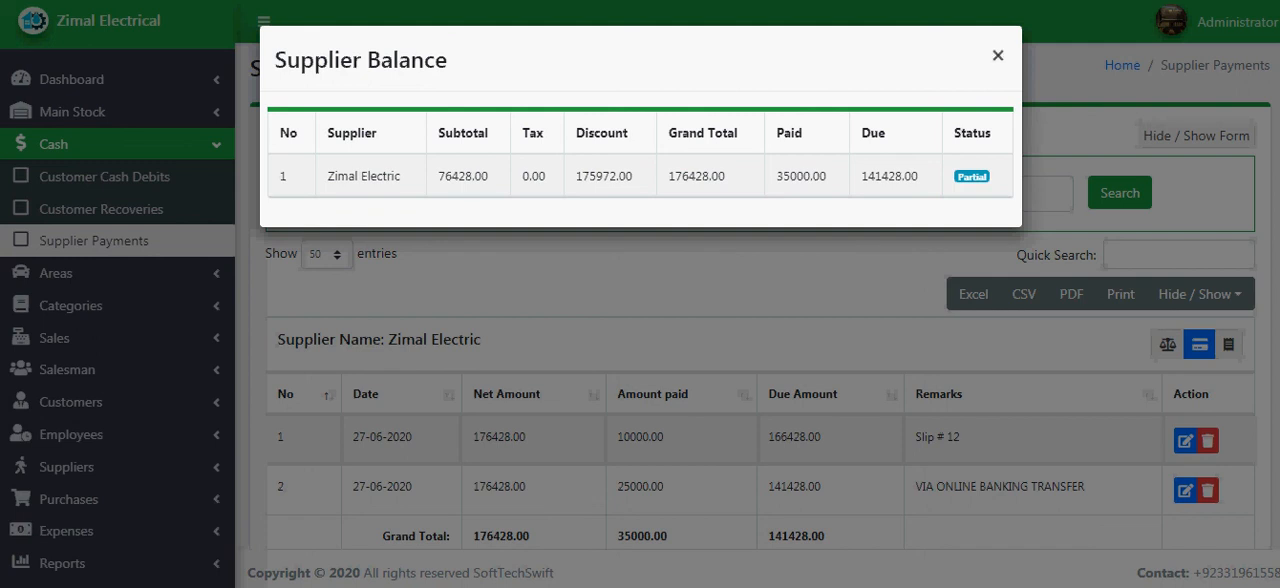
click(997, 55)
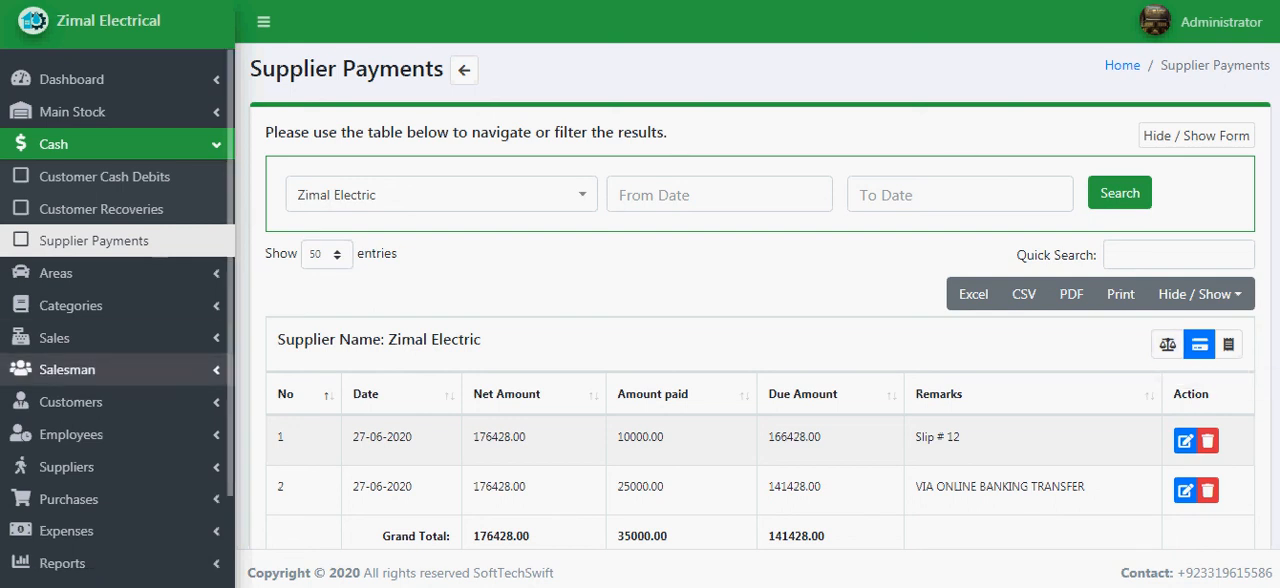
- Search the supplier ledgers for Zimal Electric (Lahore) and review the debit, credit and balance entries
click(66, 467)
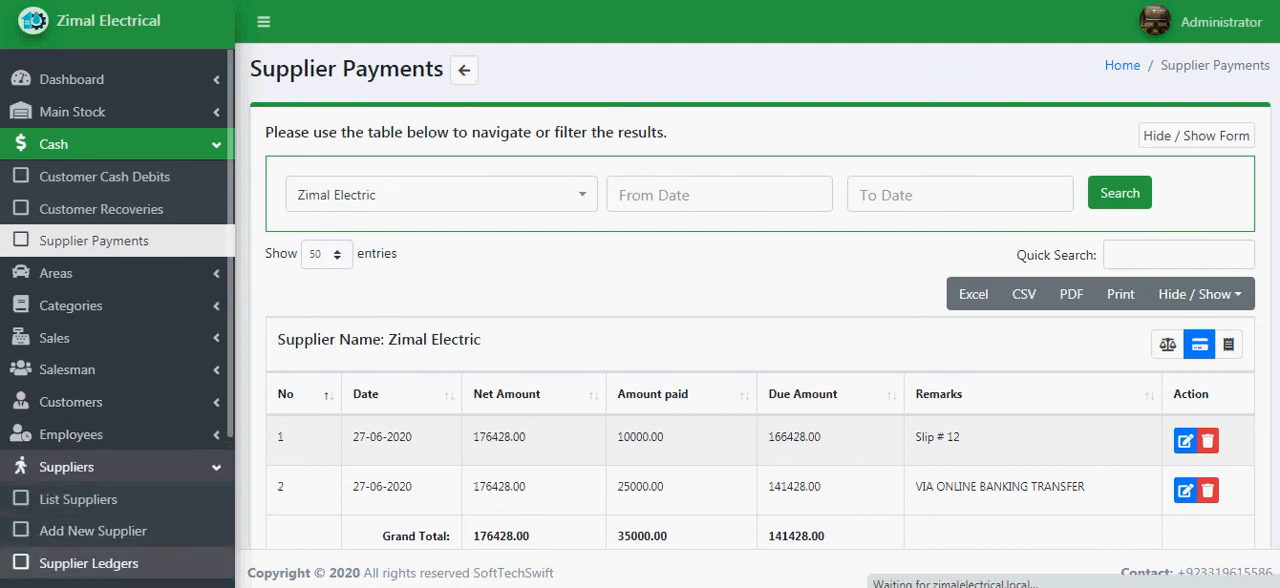
click(88, 563)
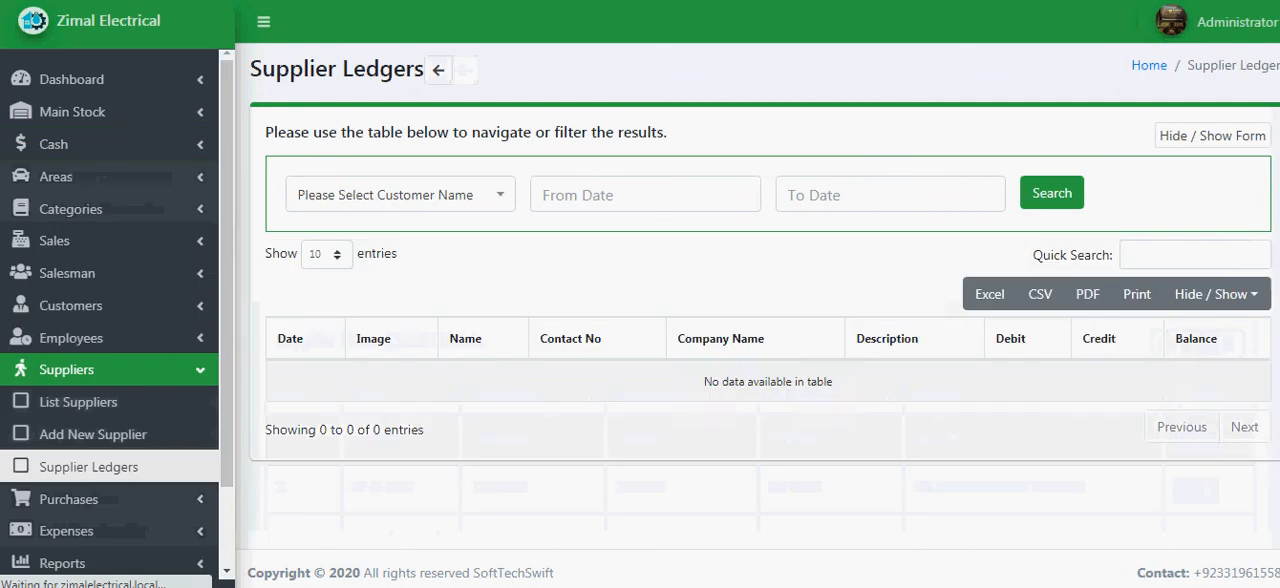
click(400, 195)
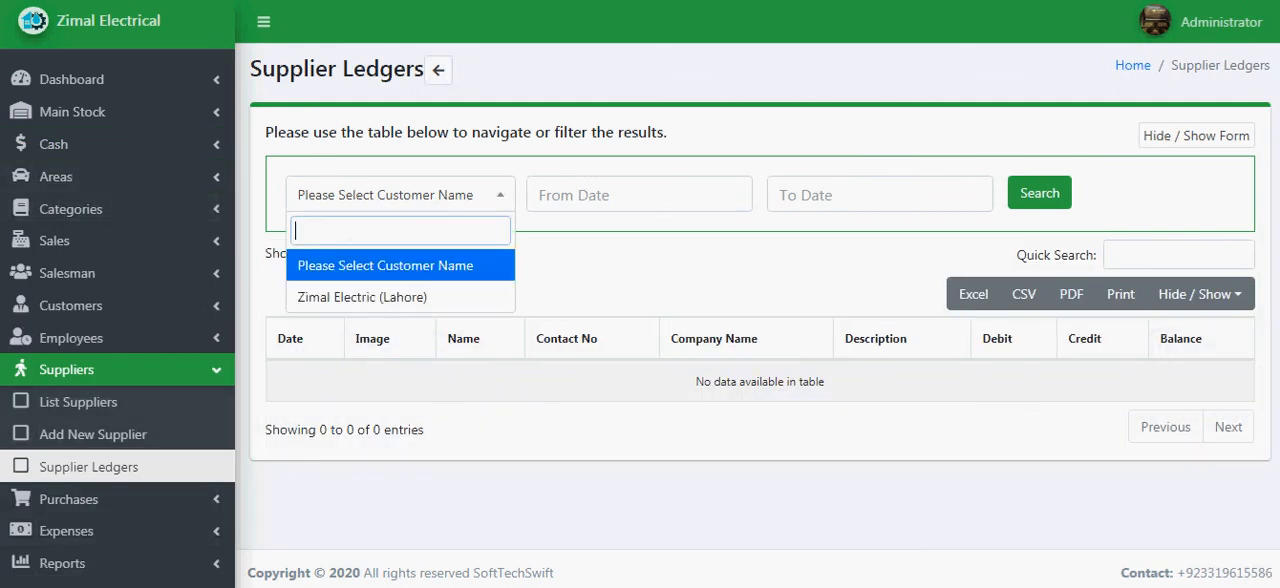
click(363, 297)
click(1039, 193)
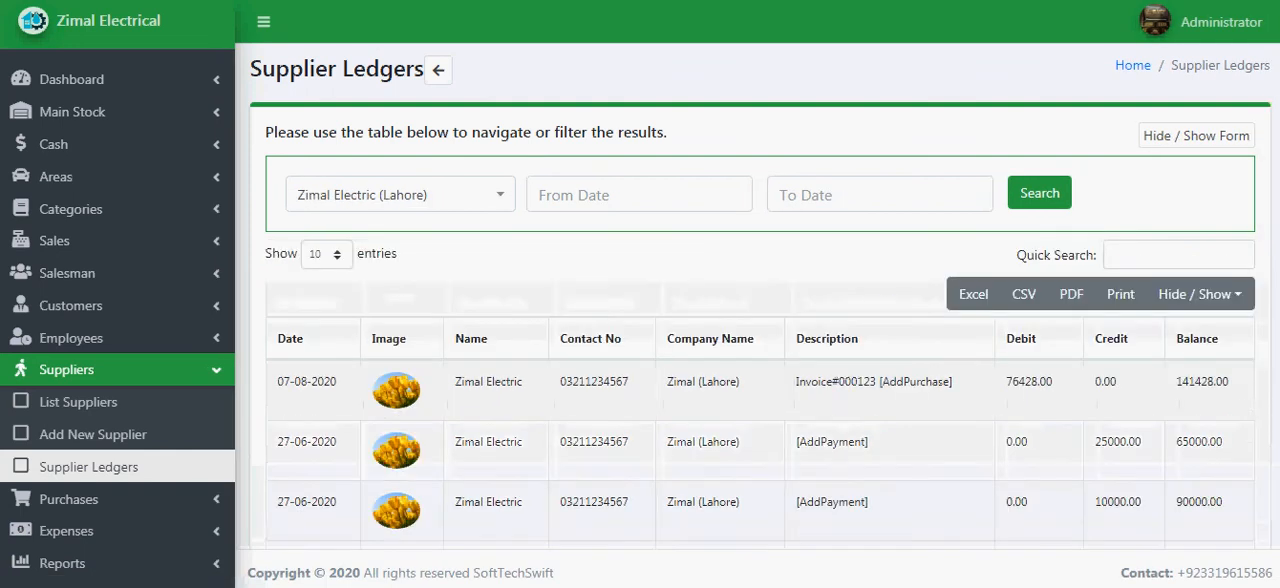
scroll(760, 300, down, 1)
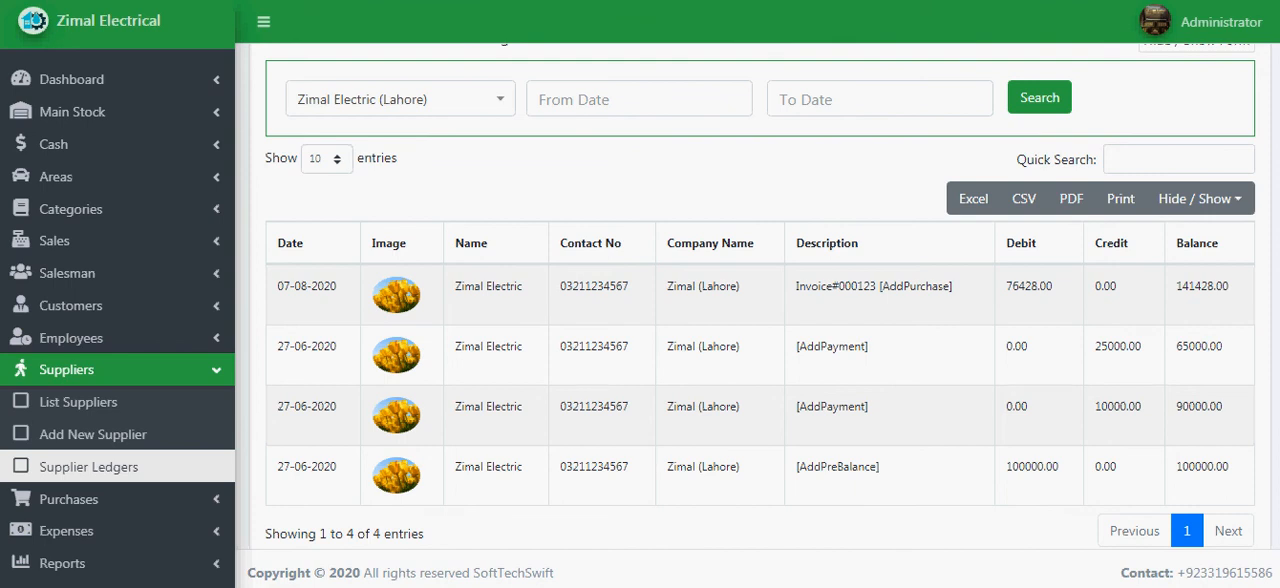
- Open the supplier ledgers report and select Zimal Electric as the supplier to report on
scroll(100, 440, down, 3)
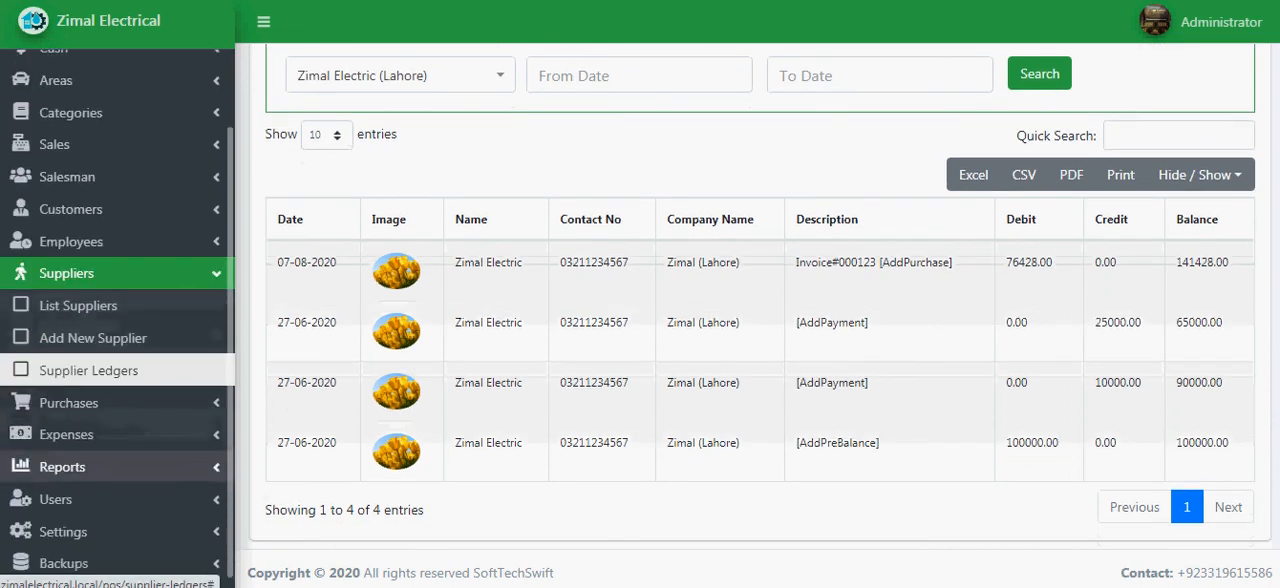
click(62, 466)
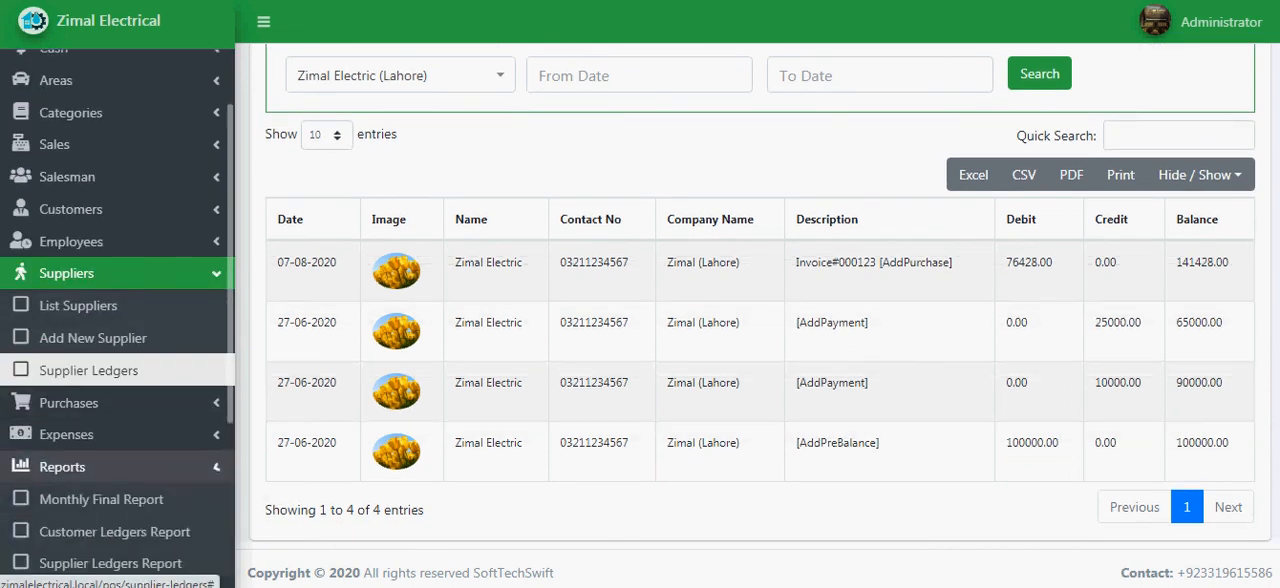
scroll(100, 466, down, 3)
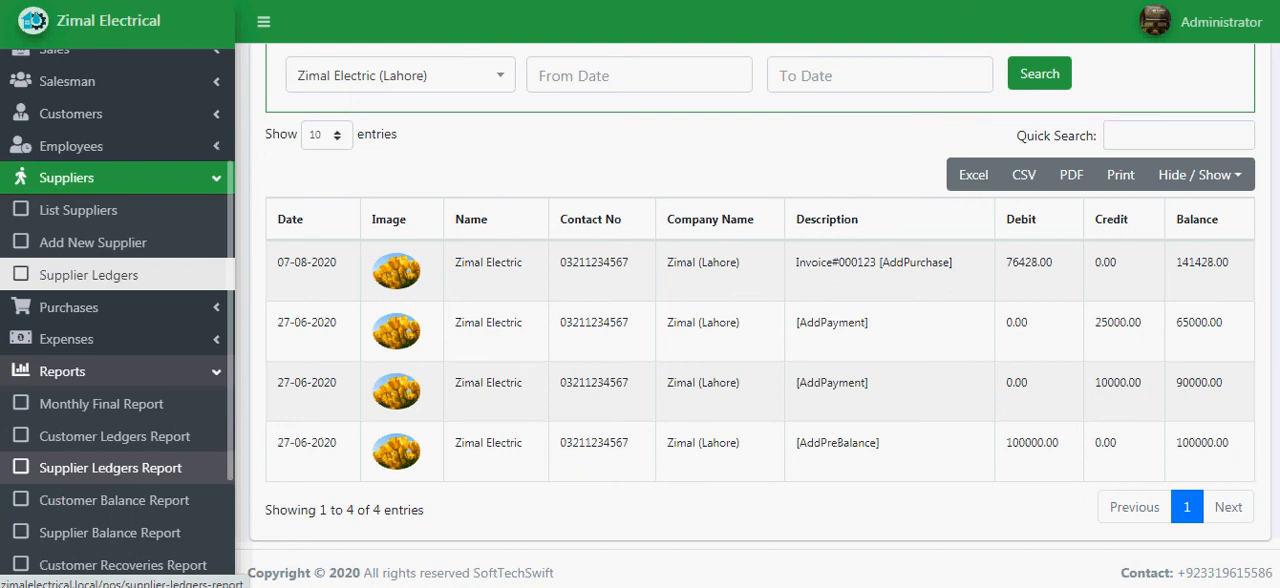
click(110, 467)
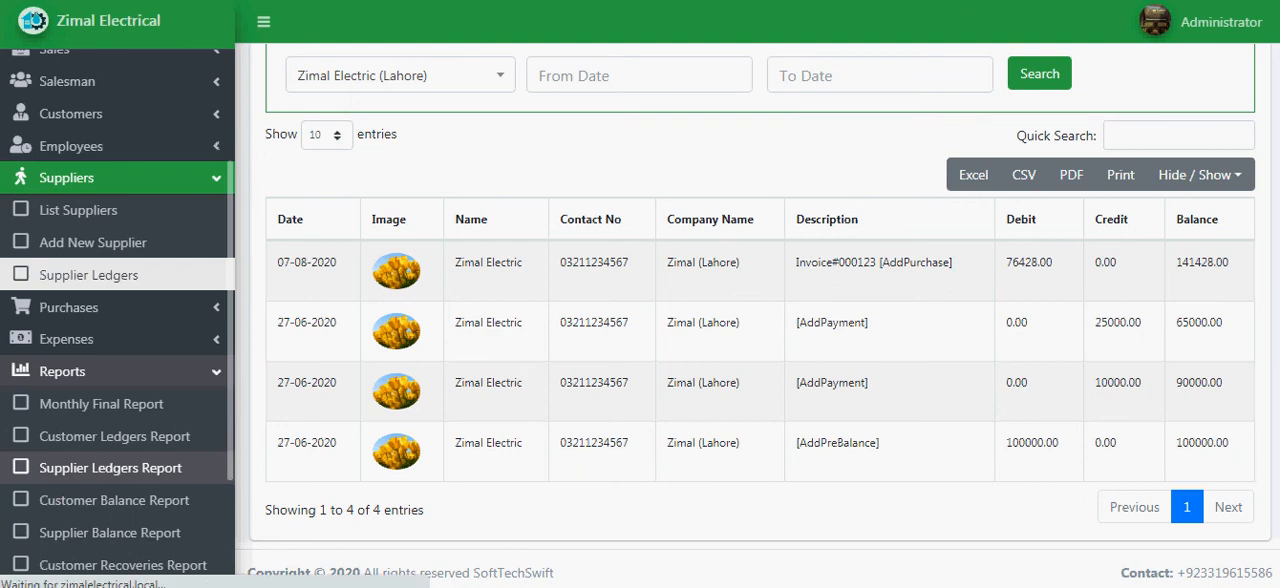
click(438, 195)
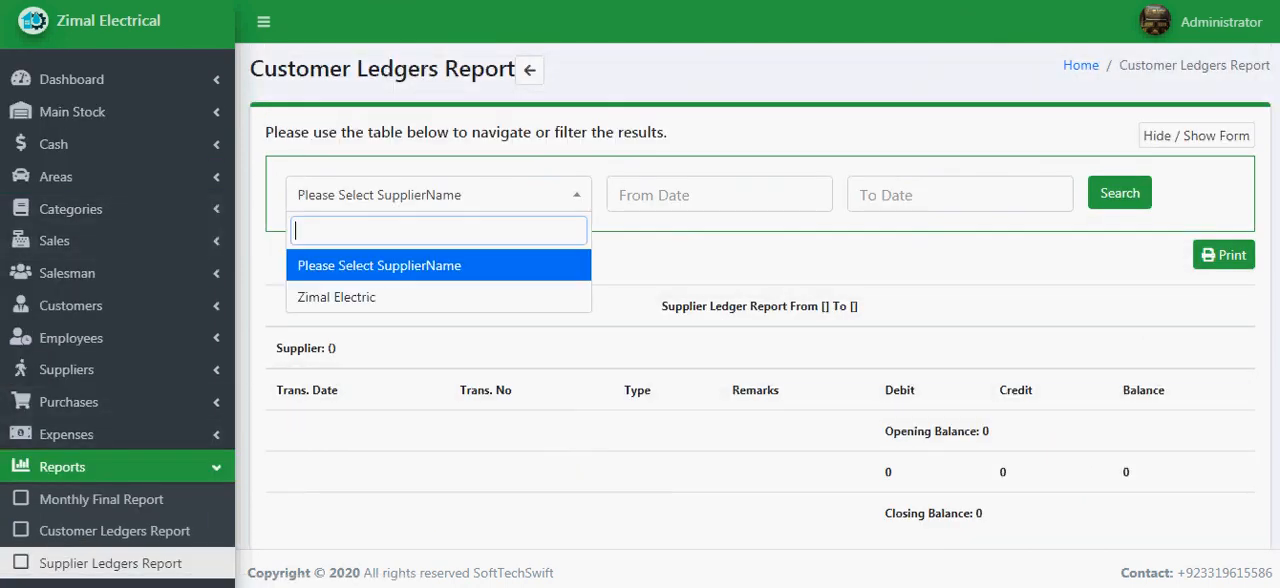
click(438, 297)
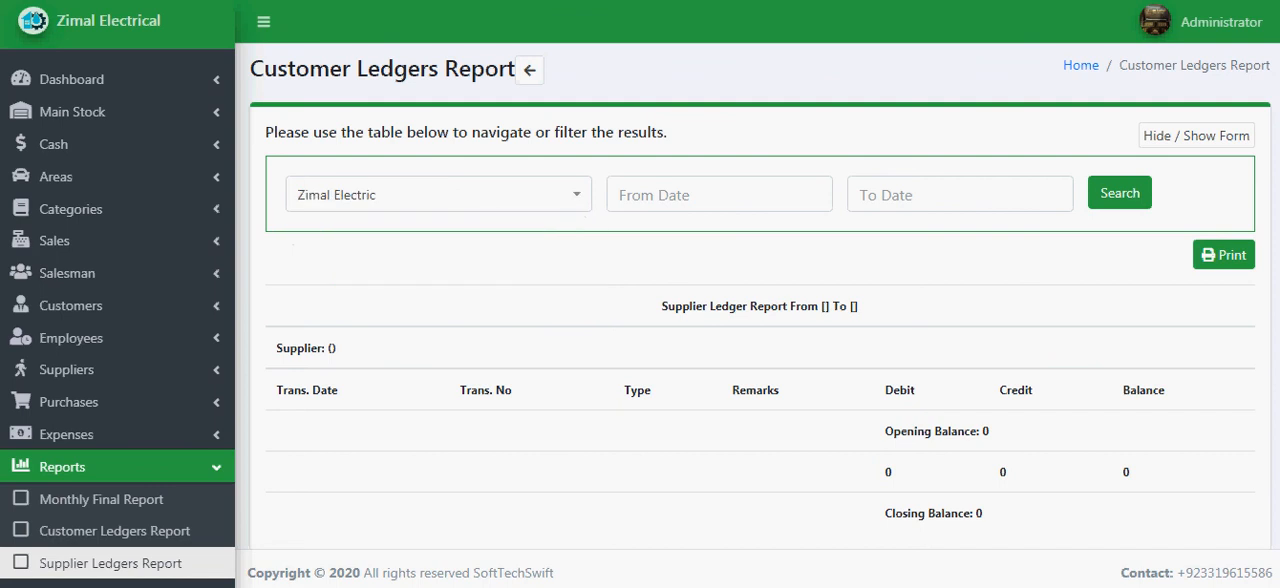
click(1120, 193)
- Set the ledger report's from date to 2020-07-31 and its to date to 2020-04-30
click(700, 195)
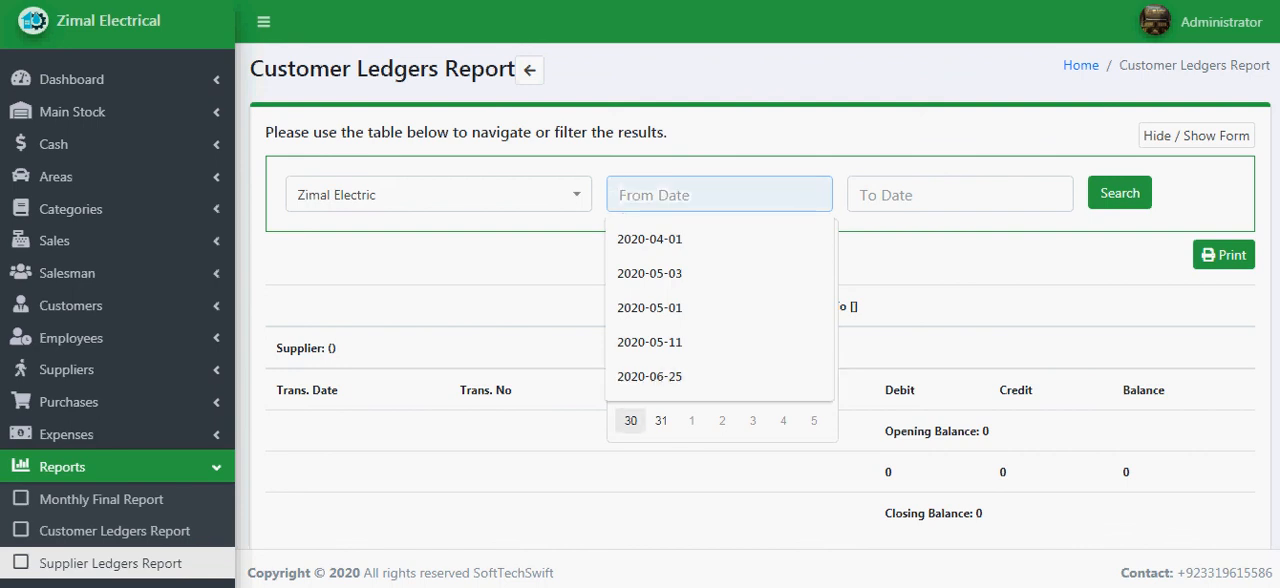
click(631, 421)
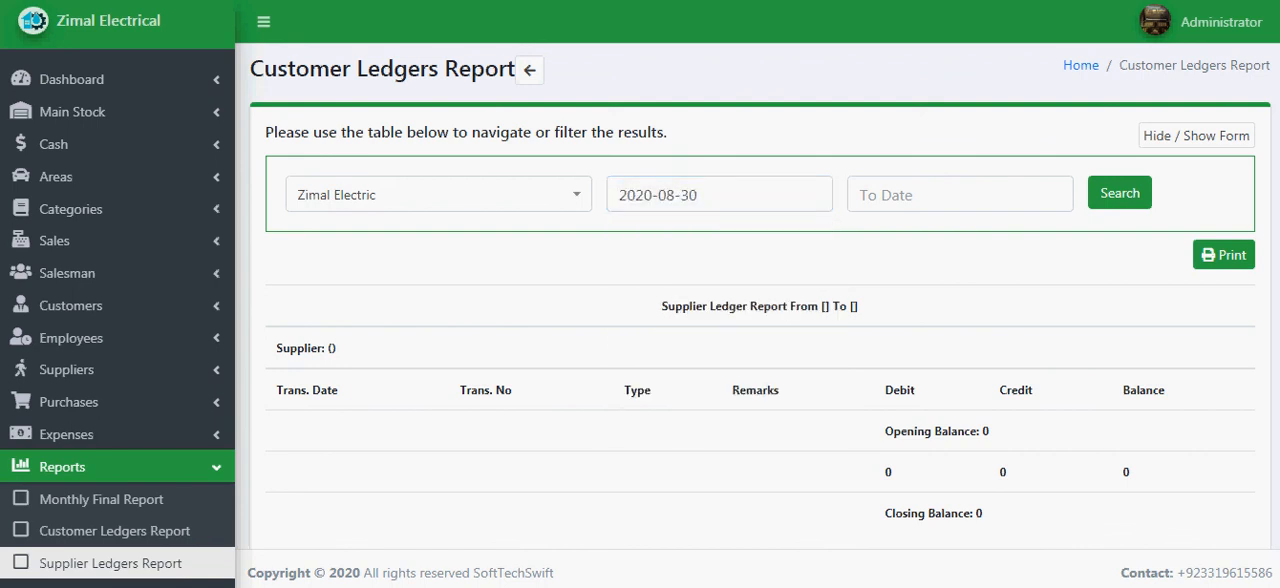
click(704, 195)
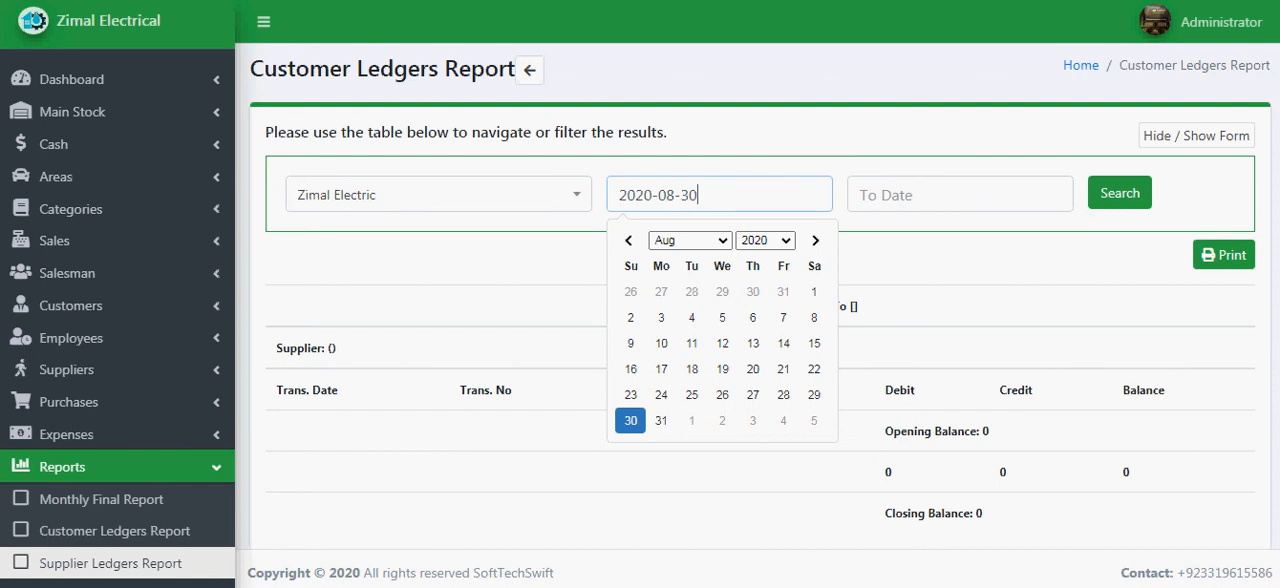
click(783, 292)
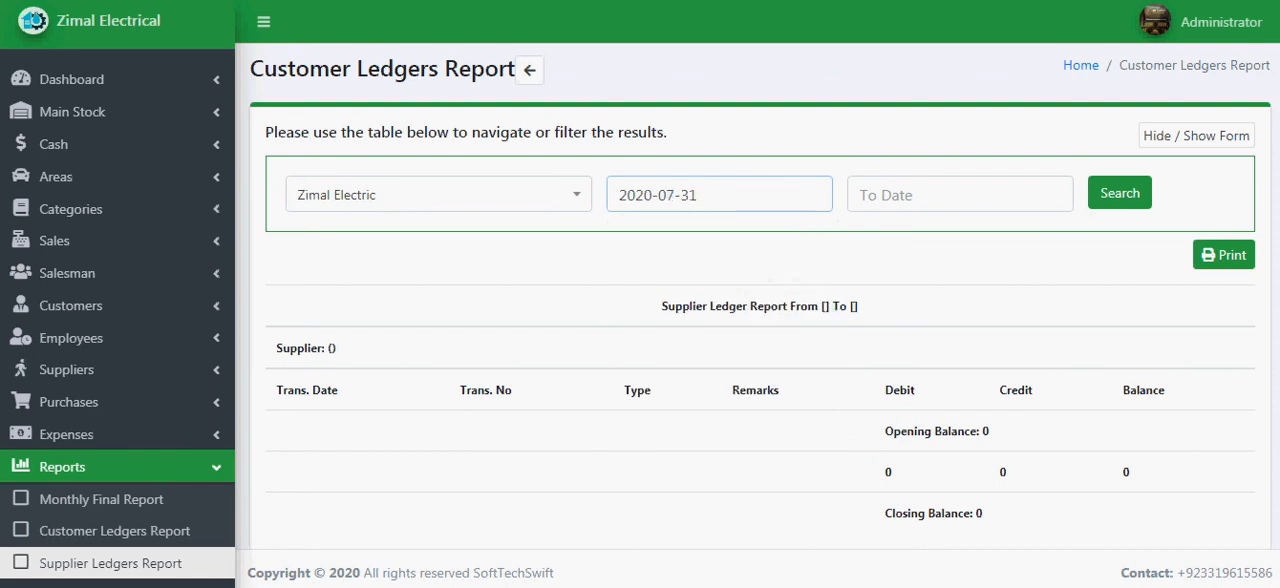
click(940, 195)
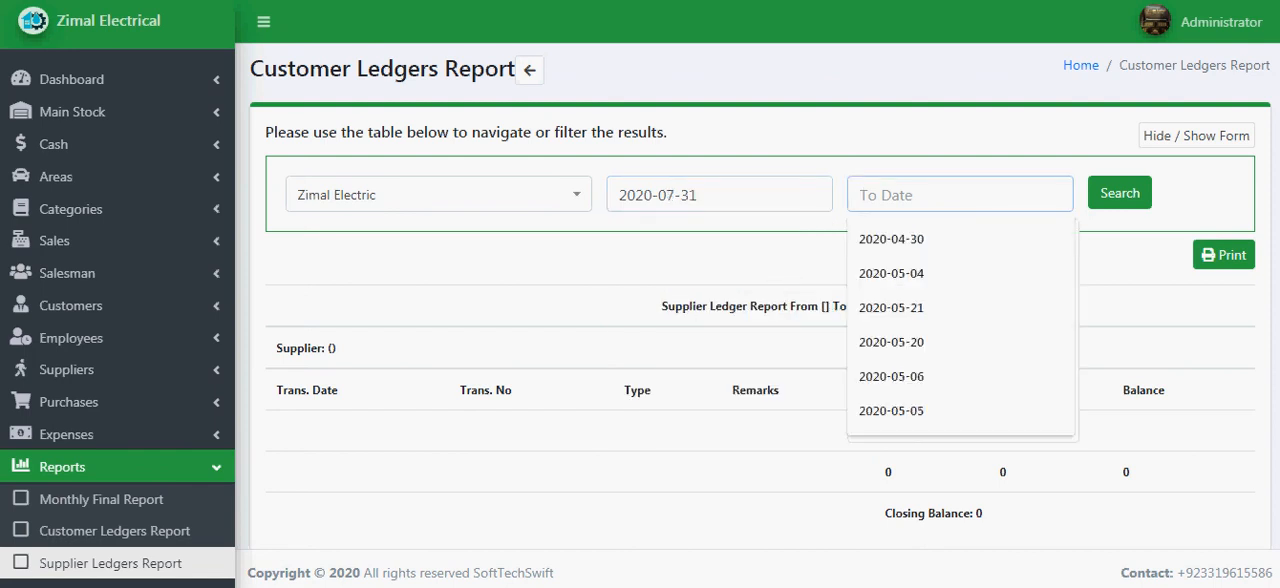
click(932, 240)
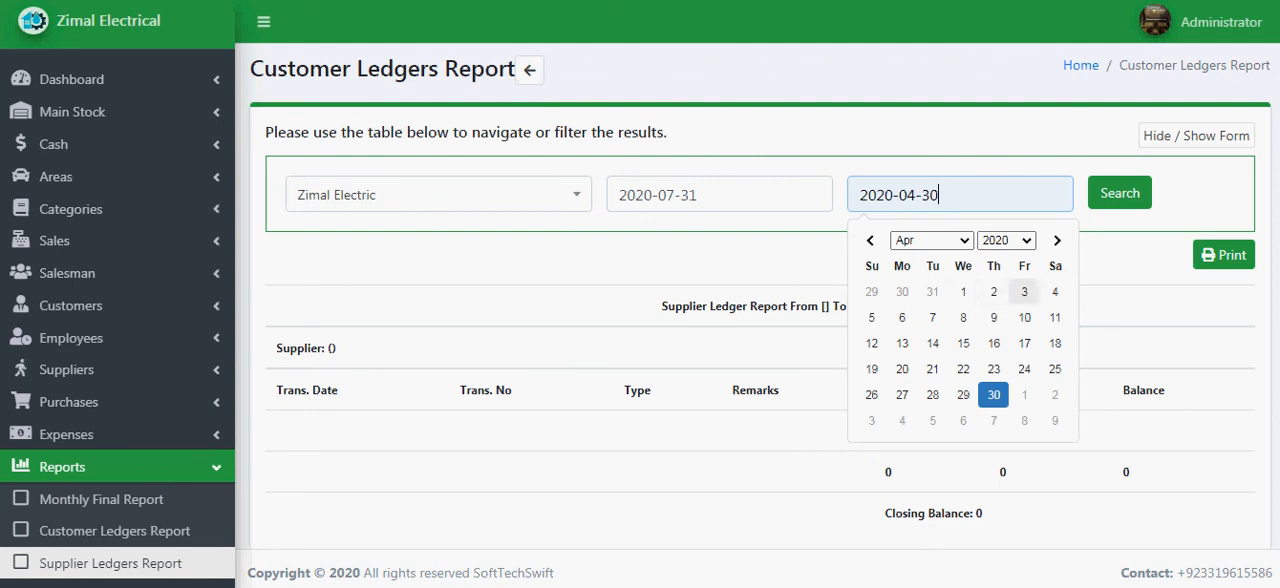
click(1024, 291)
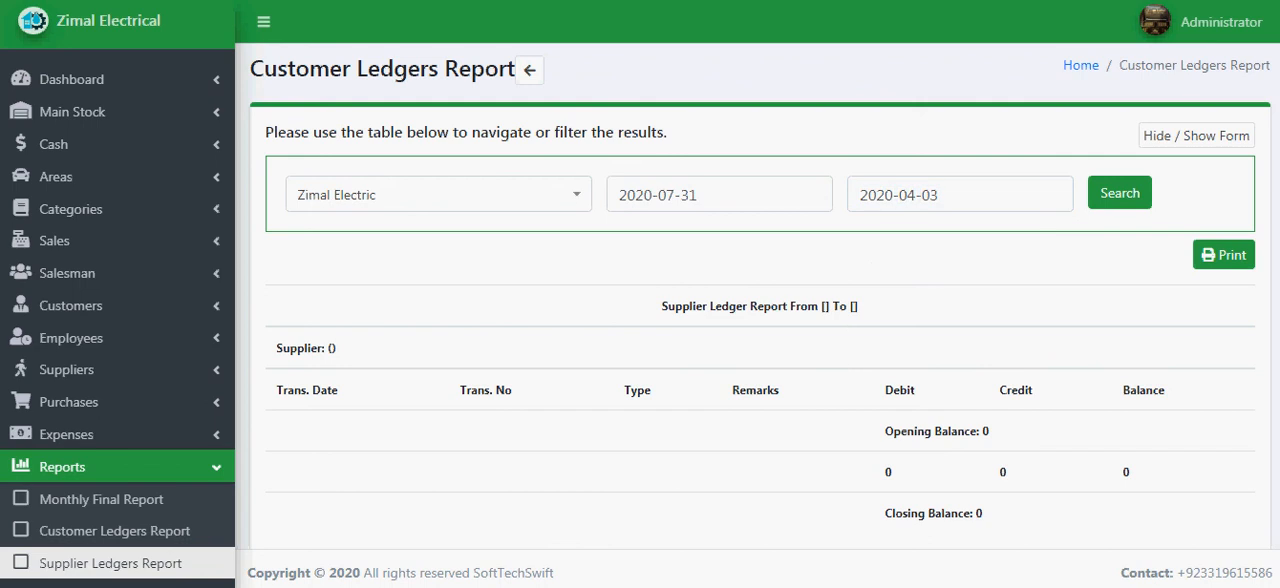
click(975, 195)
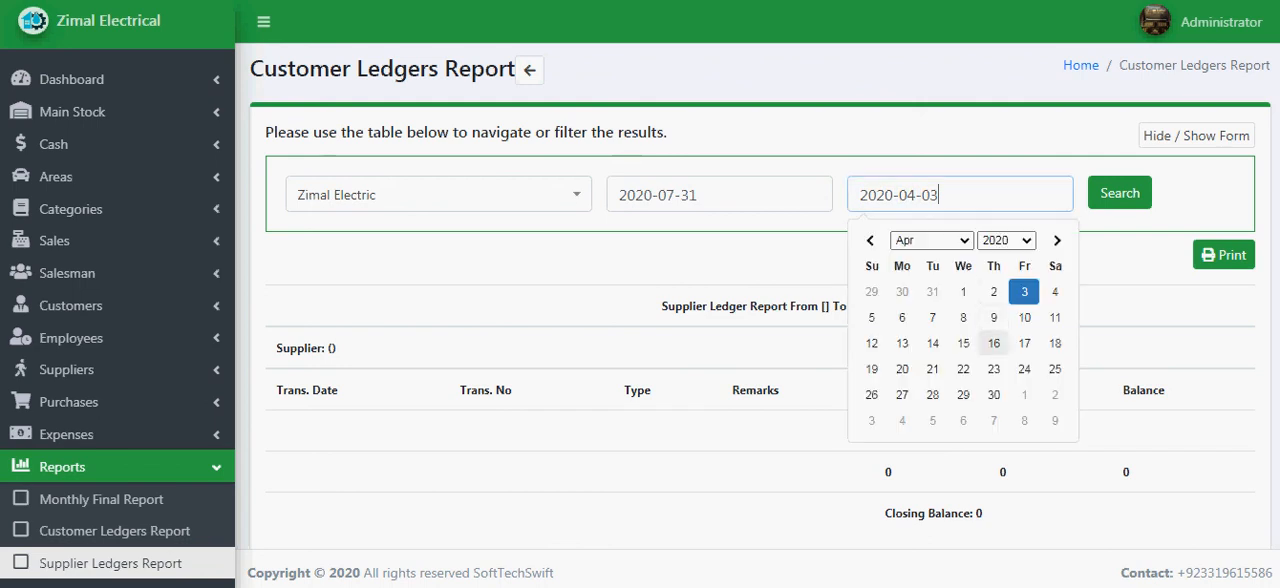
click(993, 394)
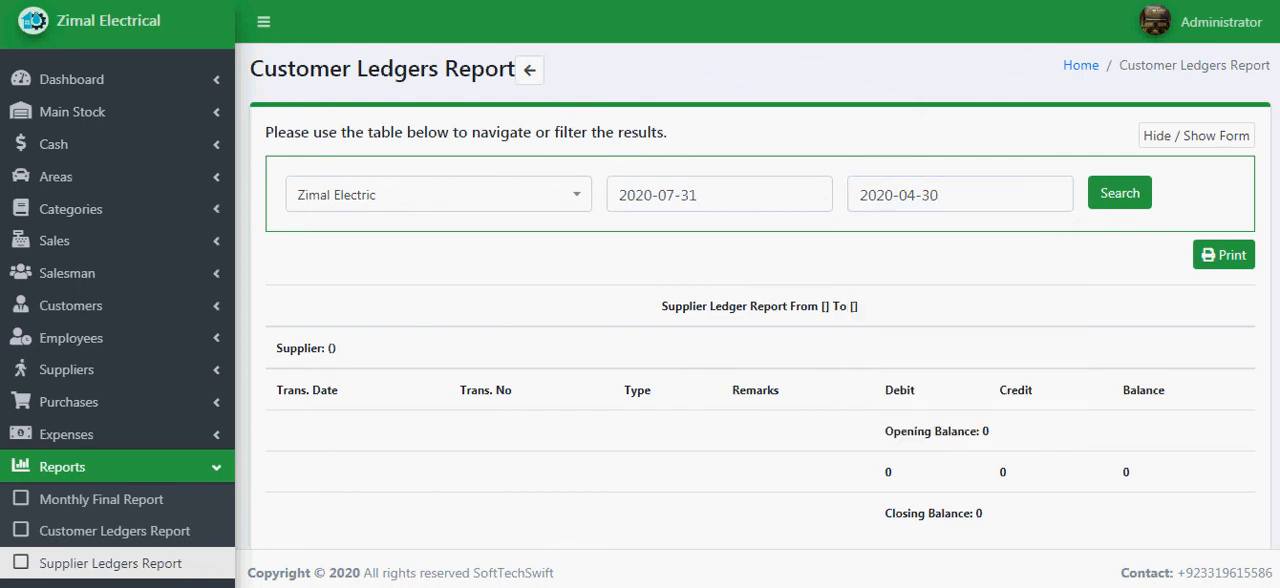
- Set the from date to 2020-07-01 and try to run the supplier ledger report with the to date 2020-04-30
click(720, 195)
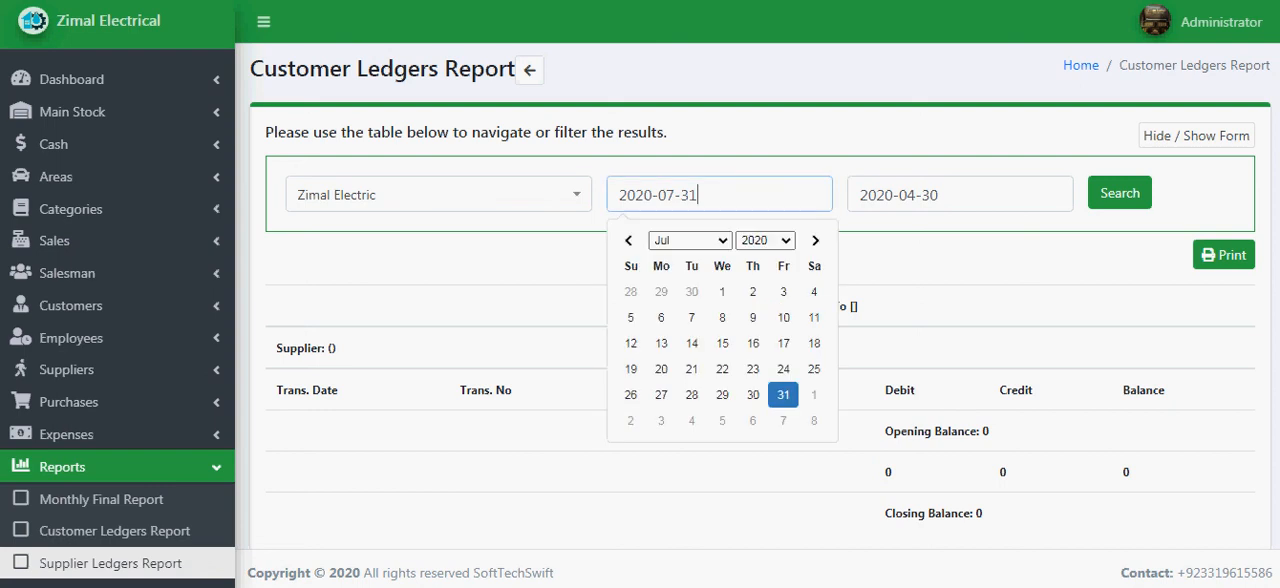
click(722, 291)
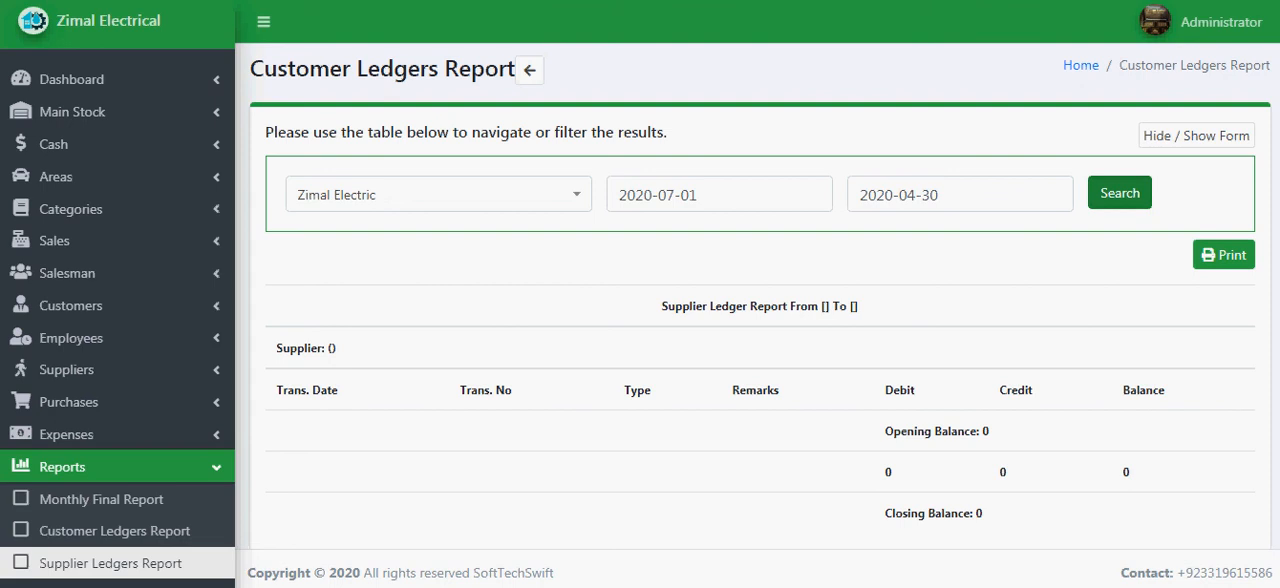
click(110, 563)
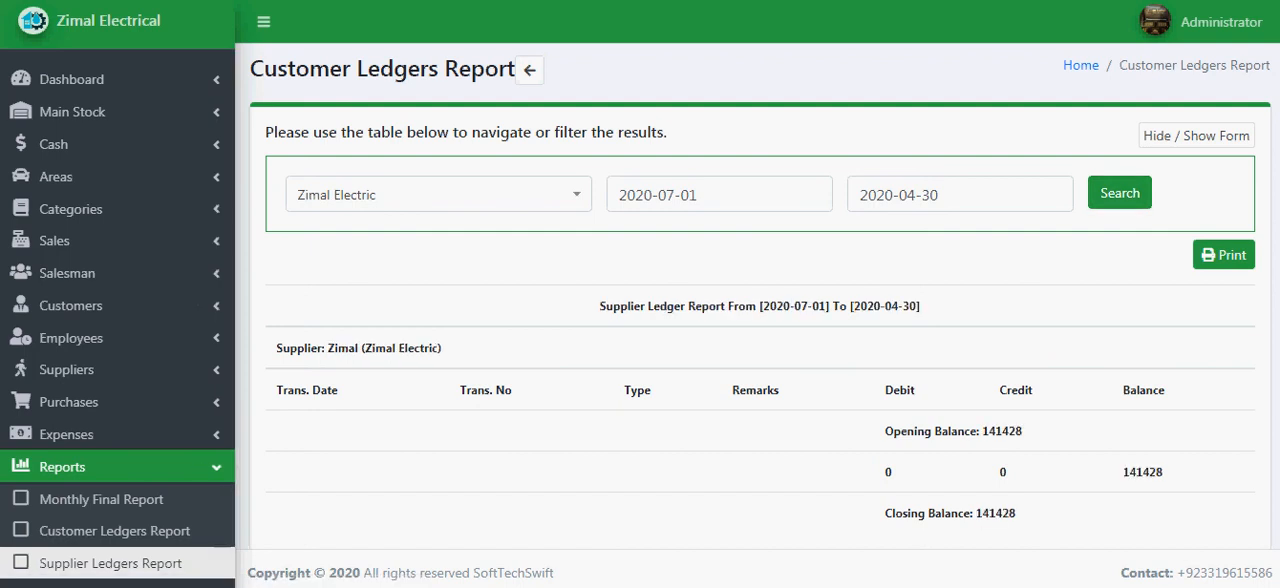
scroll(760, 296, down, 1)
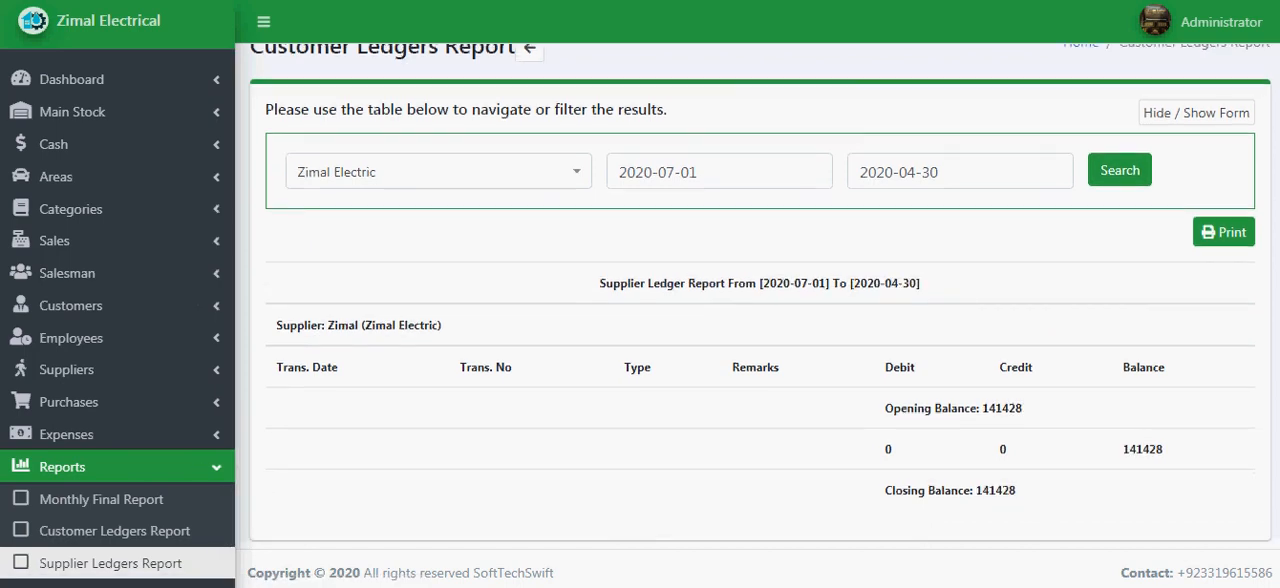
- Set the supplier ledger report's to date to 2020-08-31
click(722, 172)
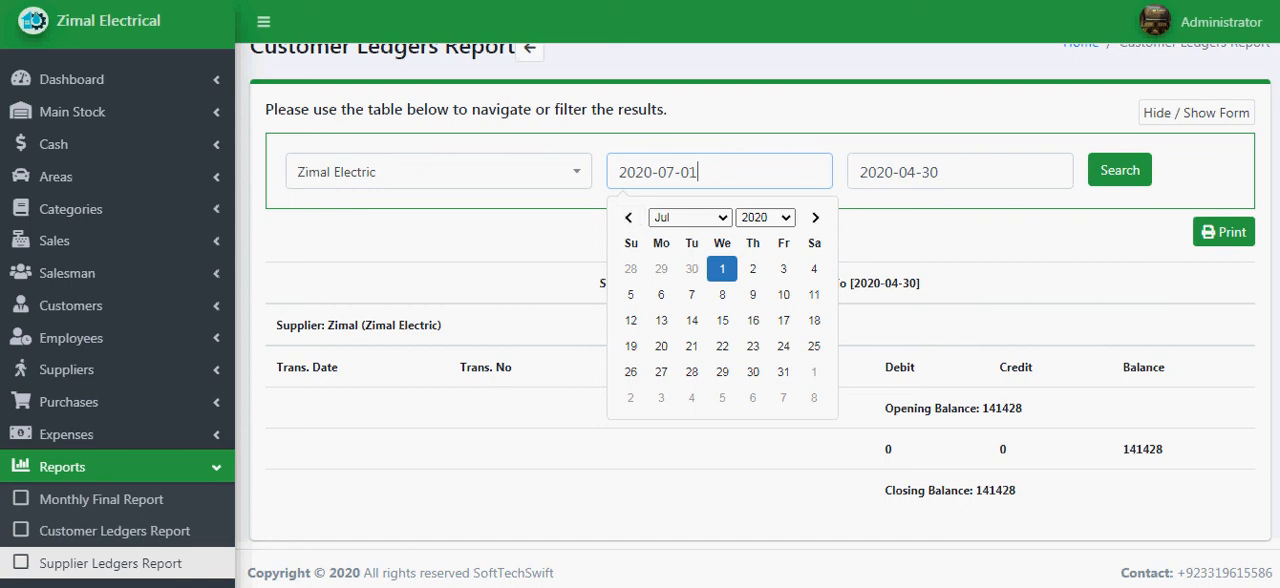
click(722, 269)
click(962, 172)
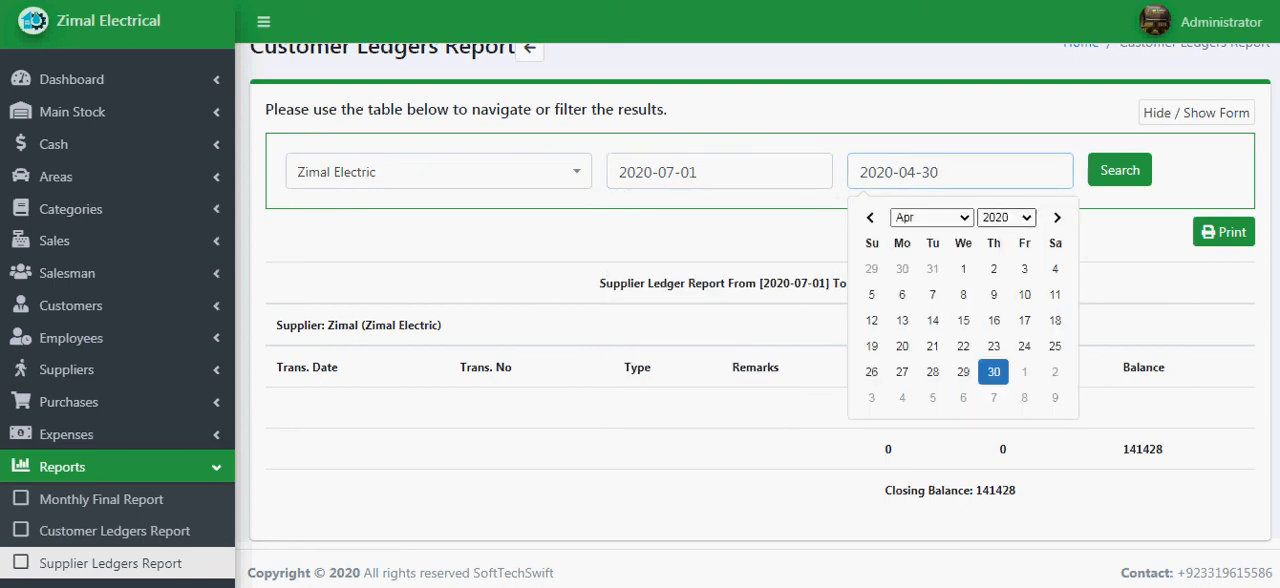
click(932, 217)
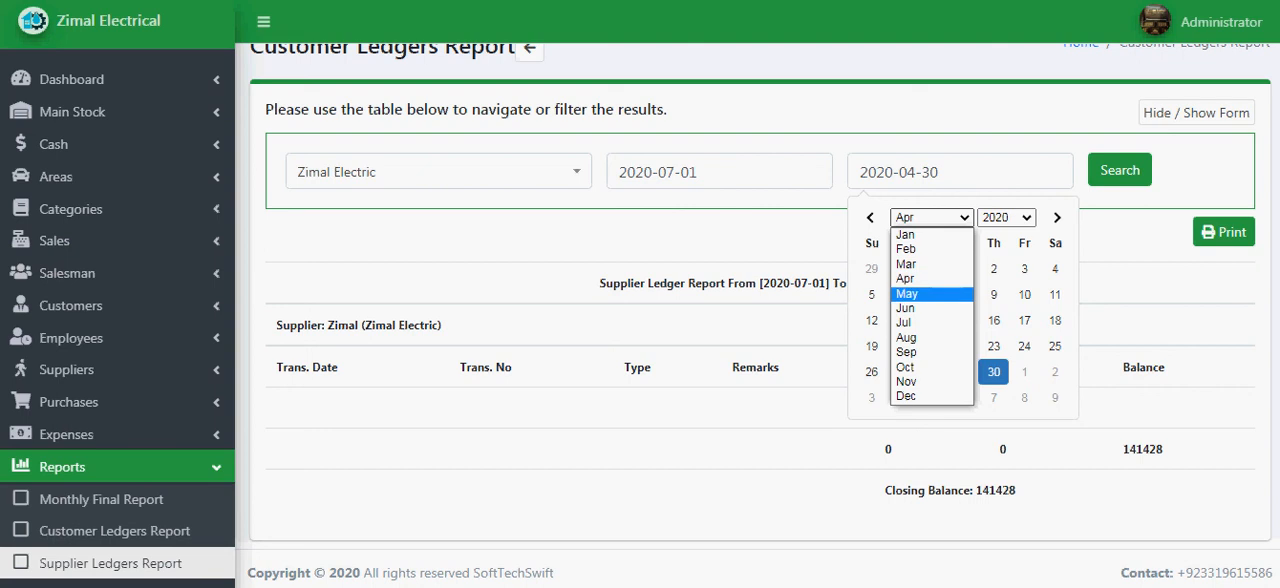
click(905, 337)
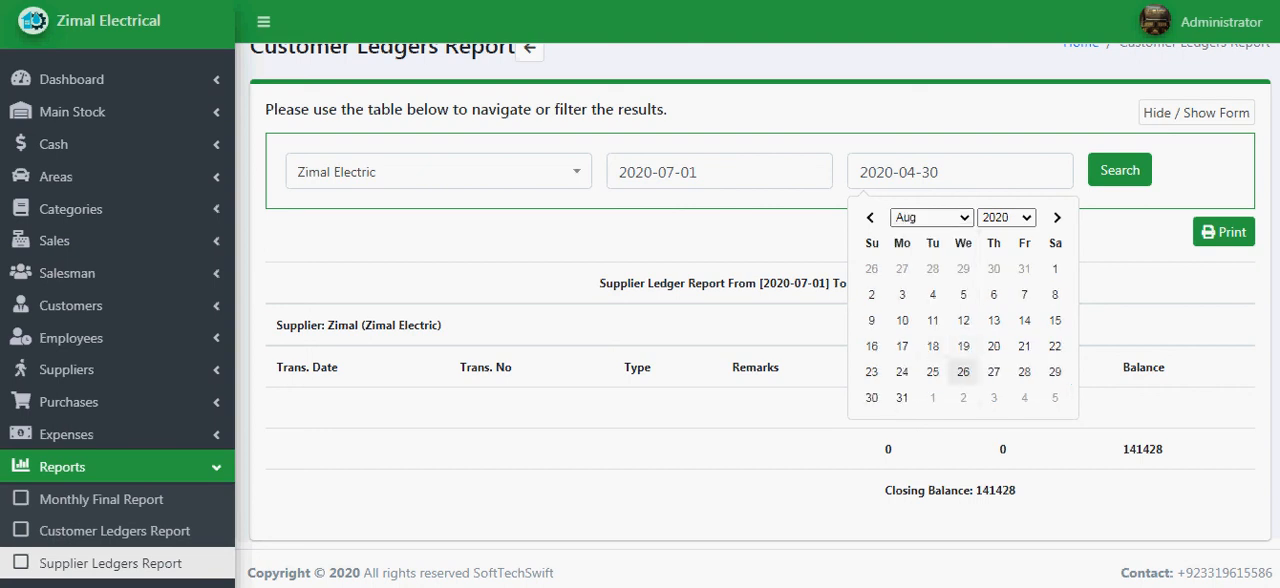
click(901, 397)
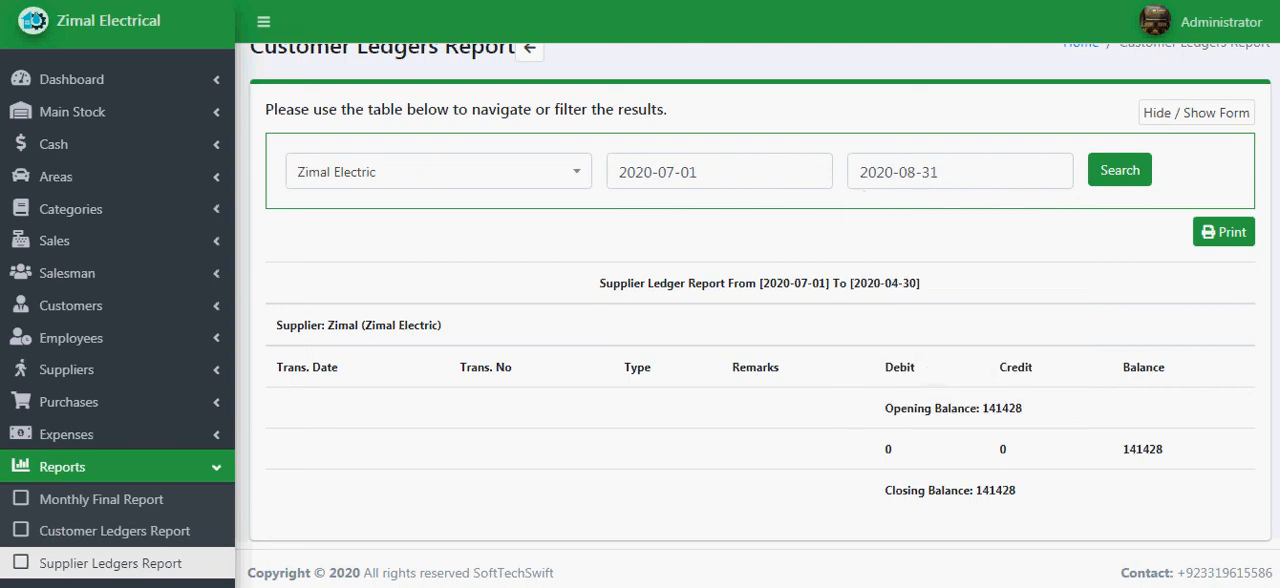
- Set the report's from date to 2020-08-01 and run the supplier ledger report
click(718, 172)
click(690, 217)
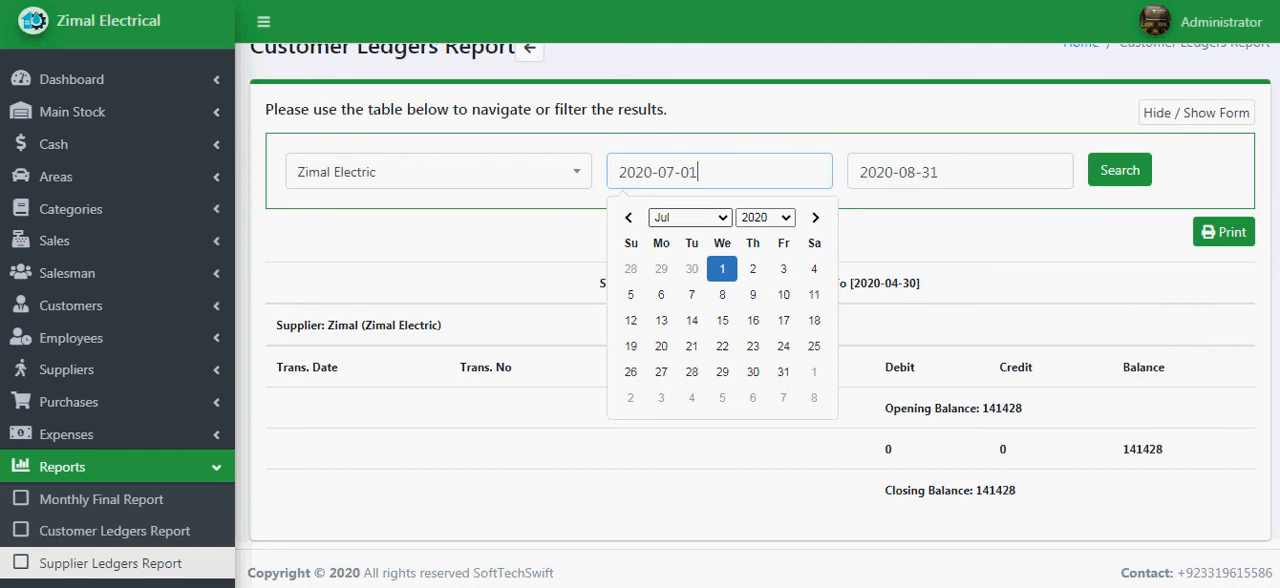
click(664, 337)
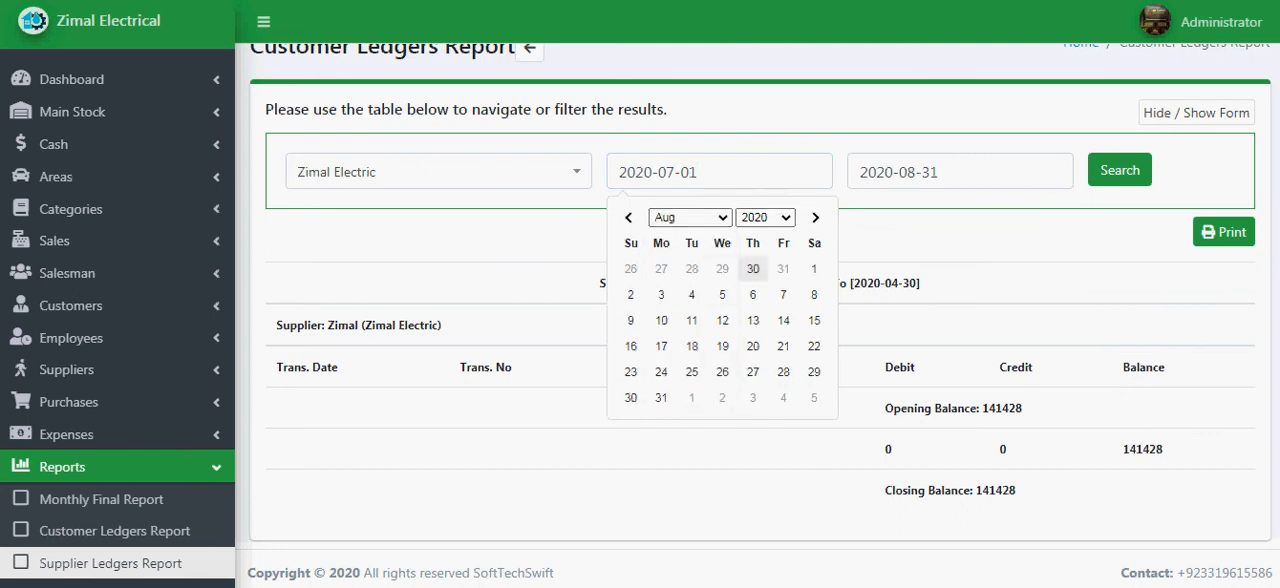
click(814, 268)
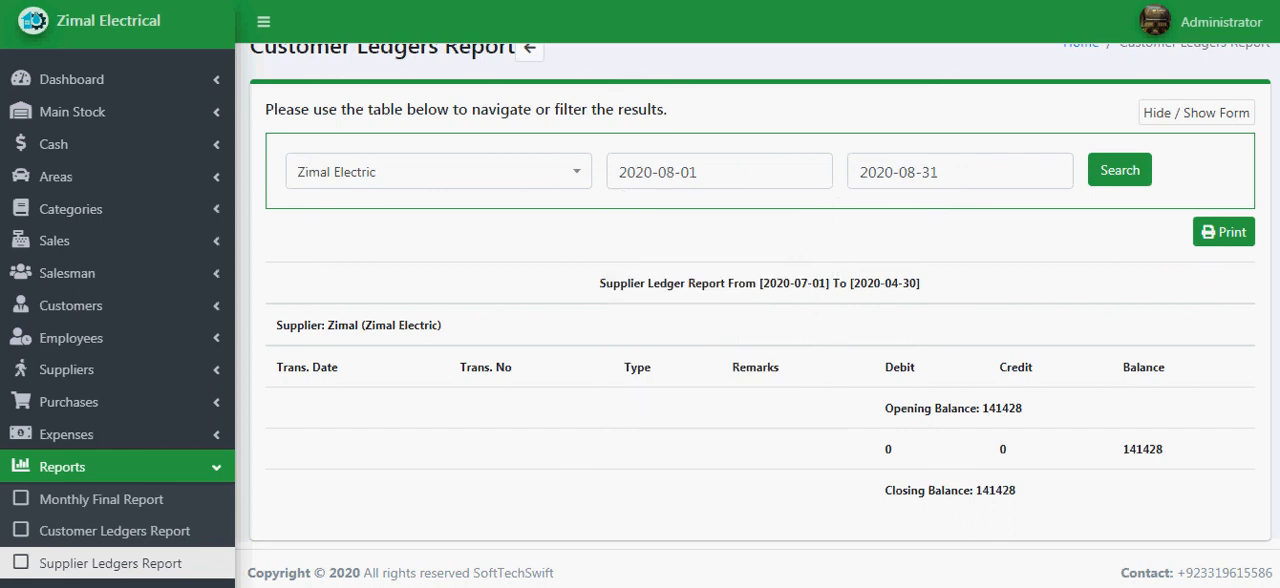
click(1120, 170)
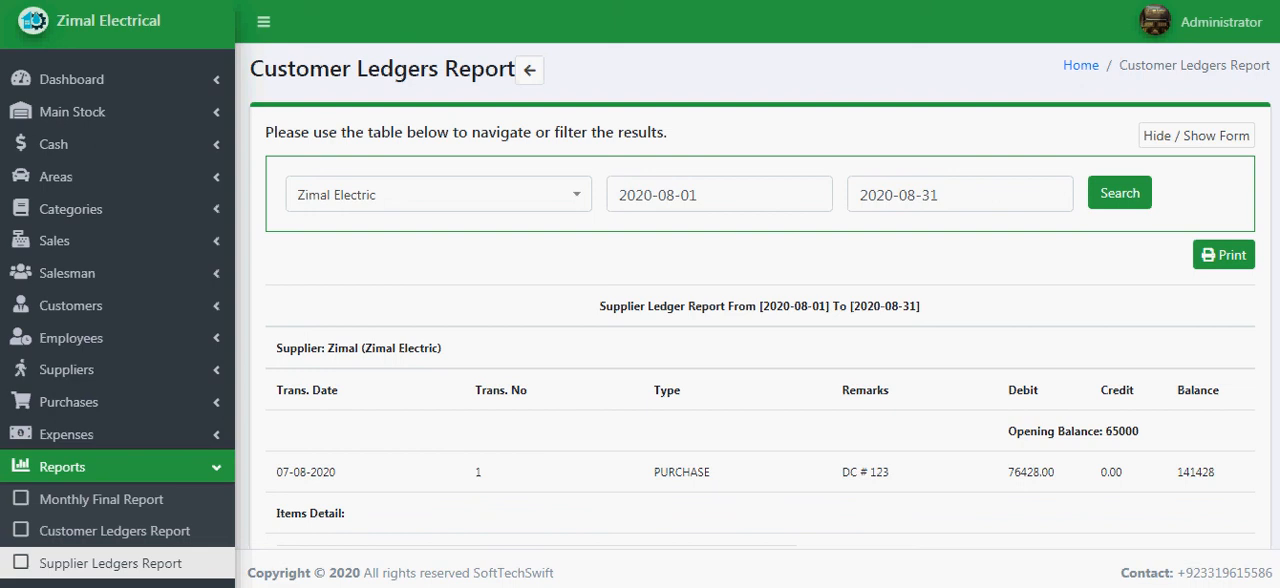
- Review the purchase entry in the ledger report, checking the first item's name and quantity in its items detail
scroll(760, 300, down, 2)
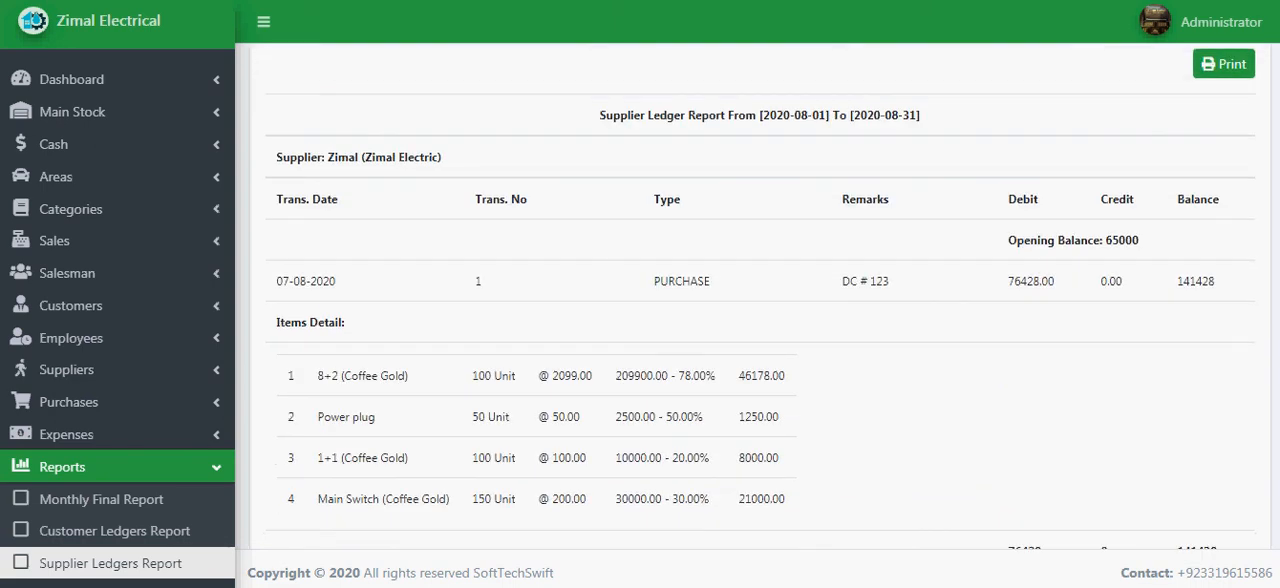
scroll(760, 300, up, 2)
scroll(760, 300, down, 1)
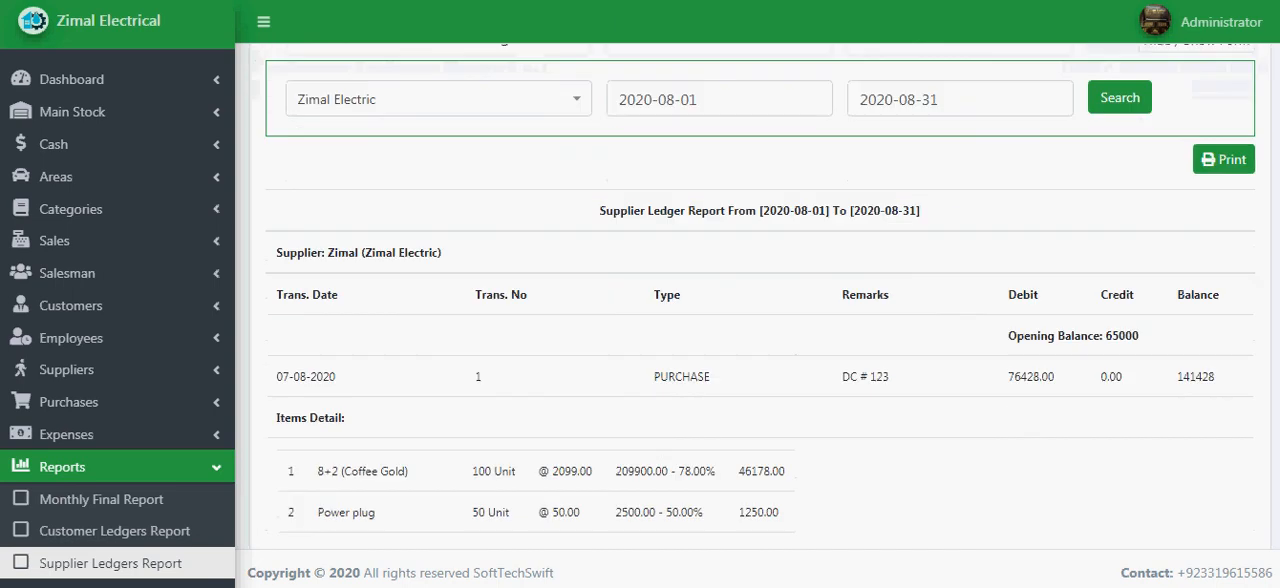
scroll(760, 300, down, 2)
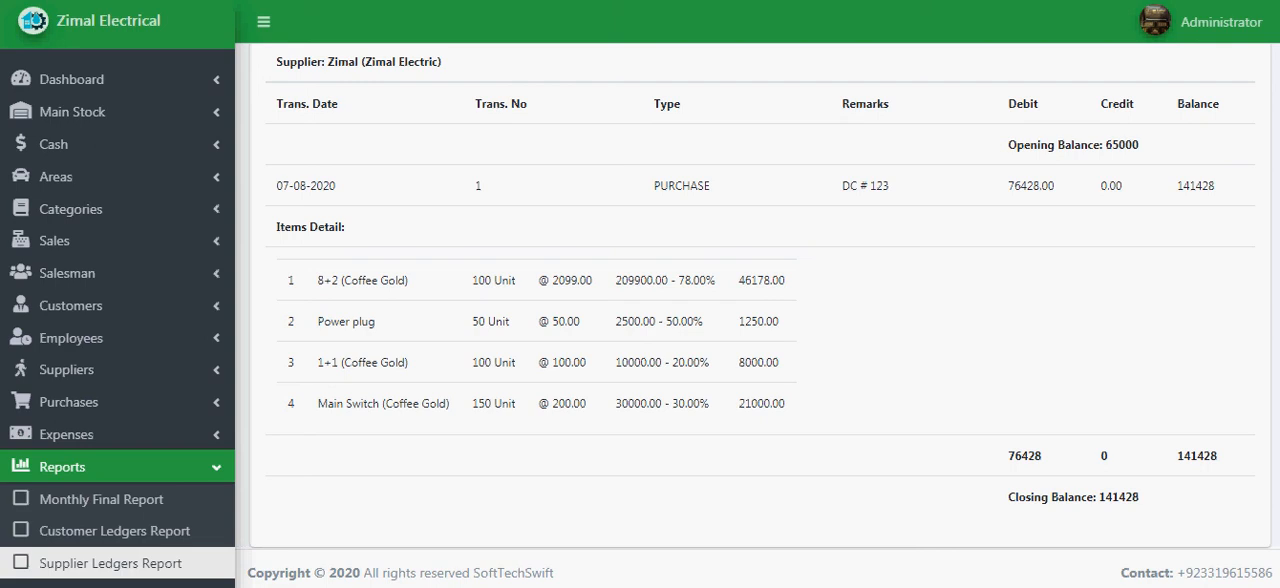
drag(318, 280, 407, 280)
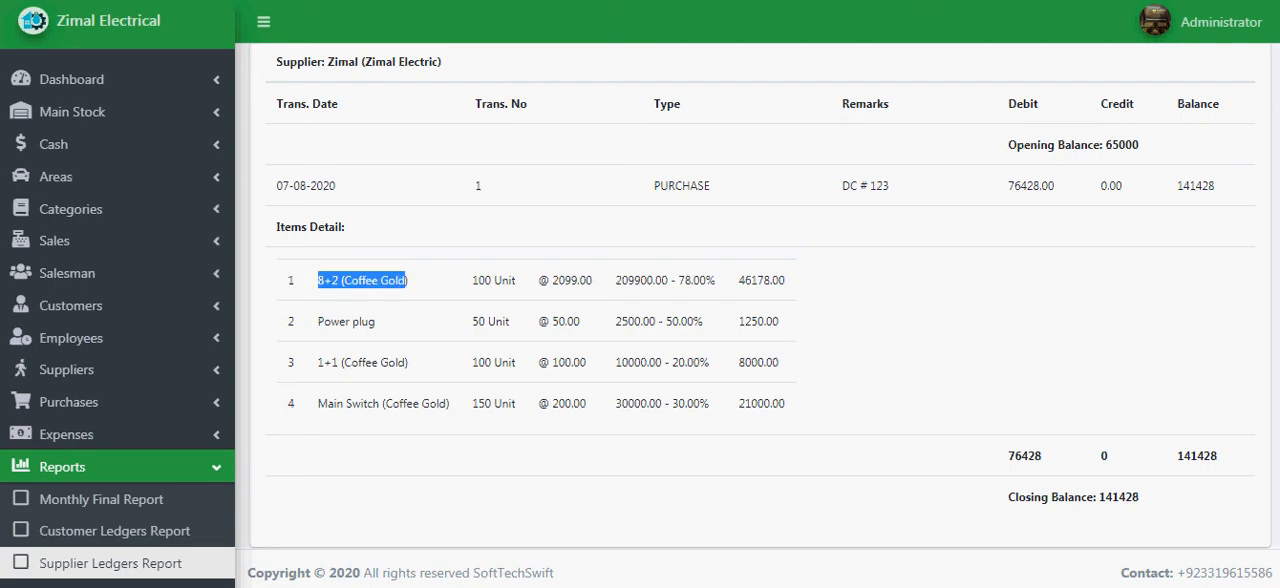
drag(472, 280, 492, 280)
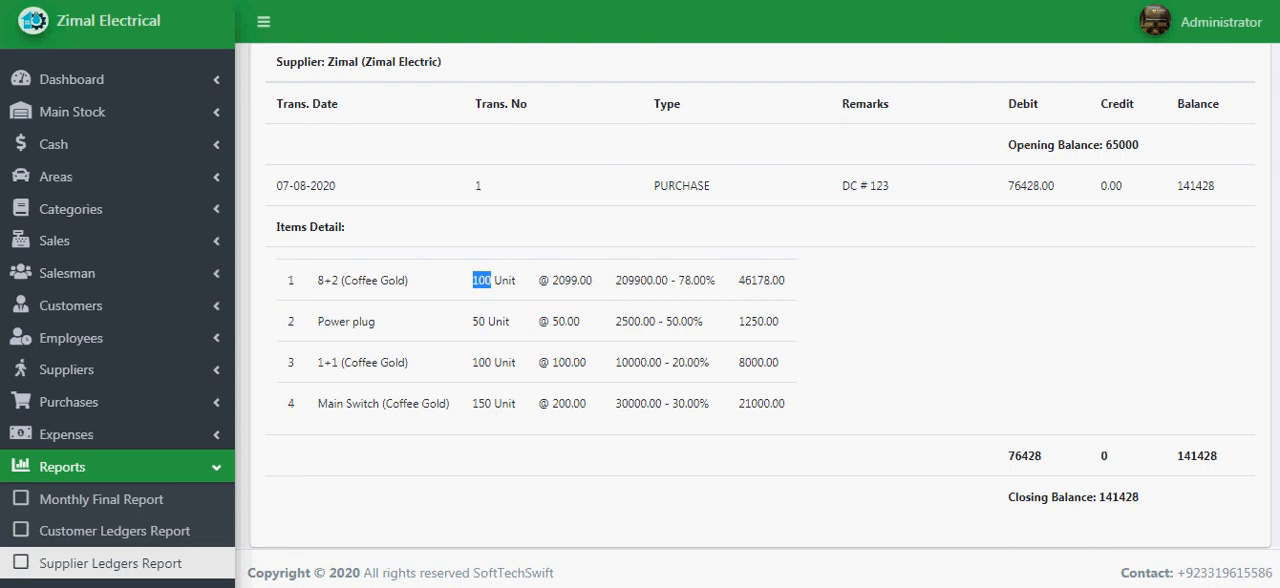